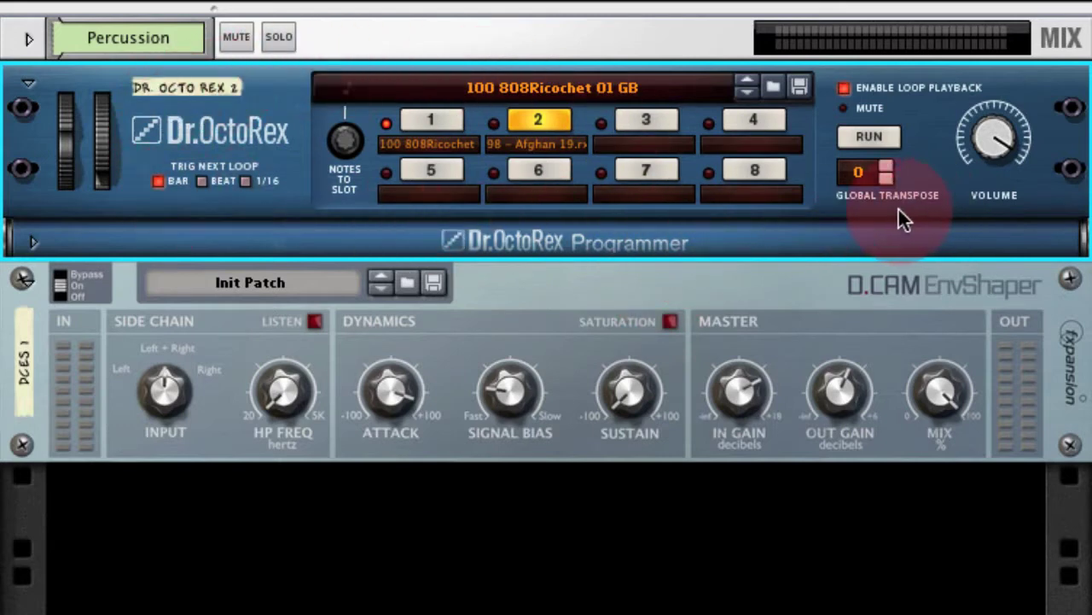
# - Delete the D.CAM EnvShaper from the rack, leaving only Dr.OctoRex
pyautogui.click(514, 303)
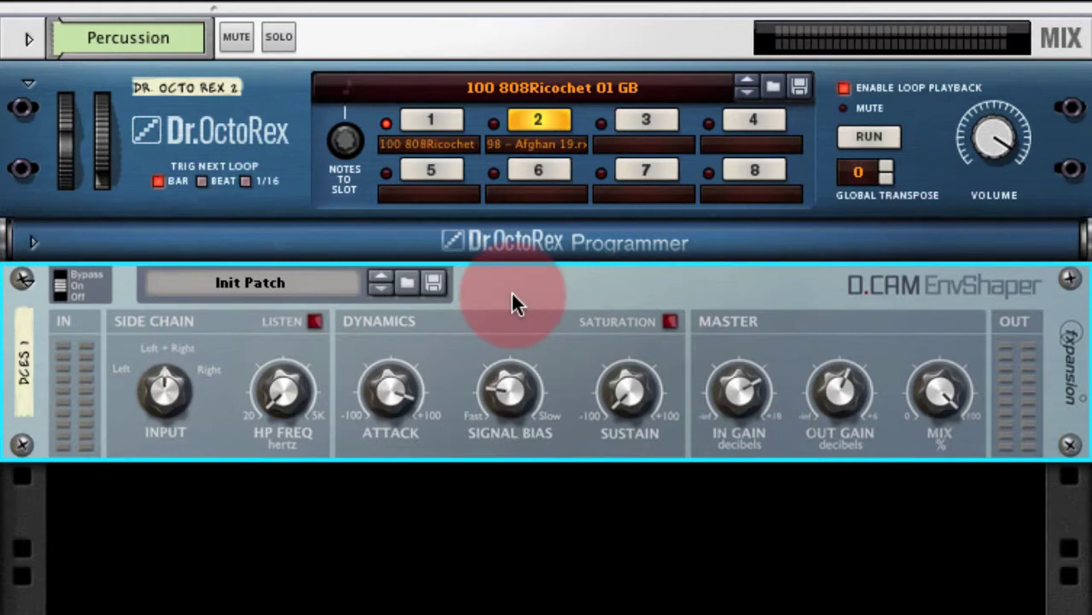
pyautogui.press('Delete')
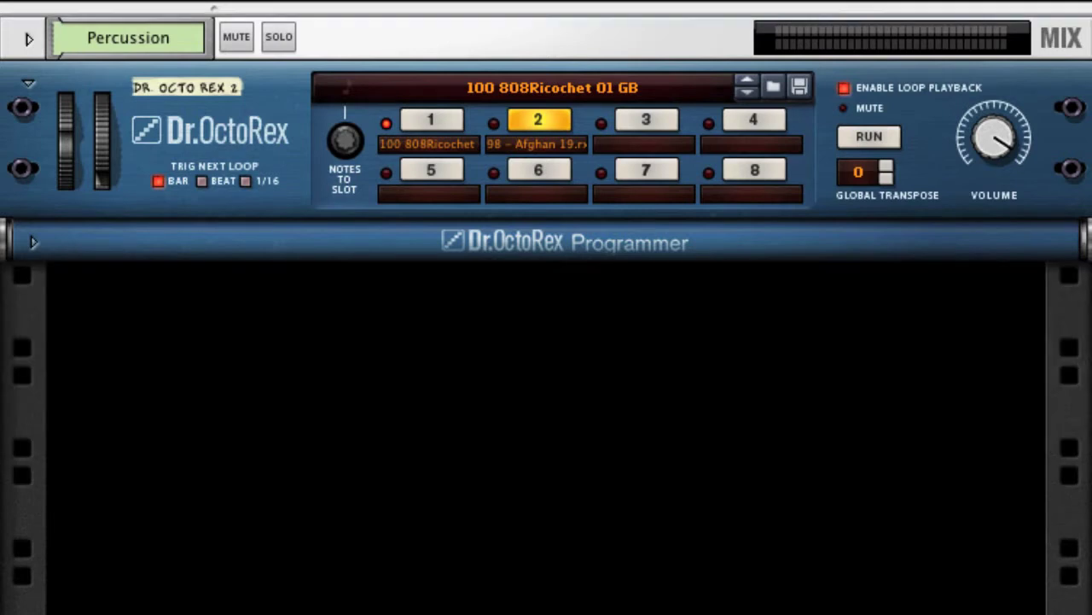
# - Start the Dr.OctoRex loop playing and solo the Percussion track
pyautogui.click(331, 101)
pyautogui.press('space')
pyautogui.click(546, 117)
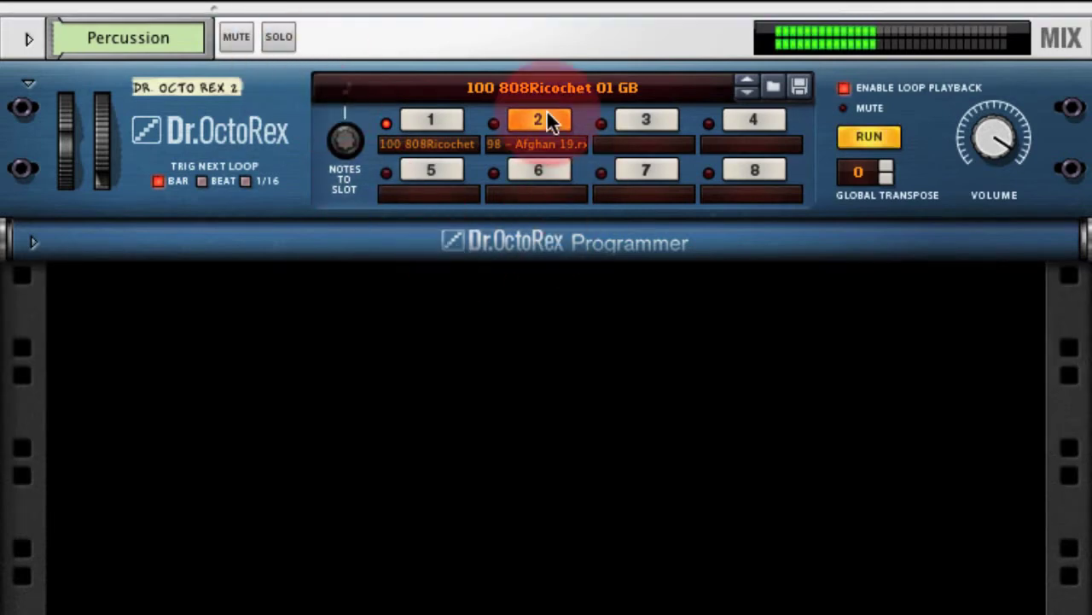
pyautogui.click(256, 90)
pyautogui.click(279, 38)
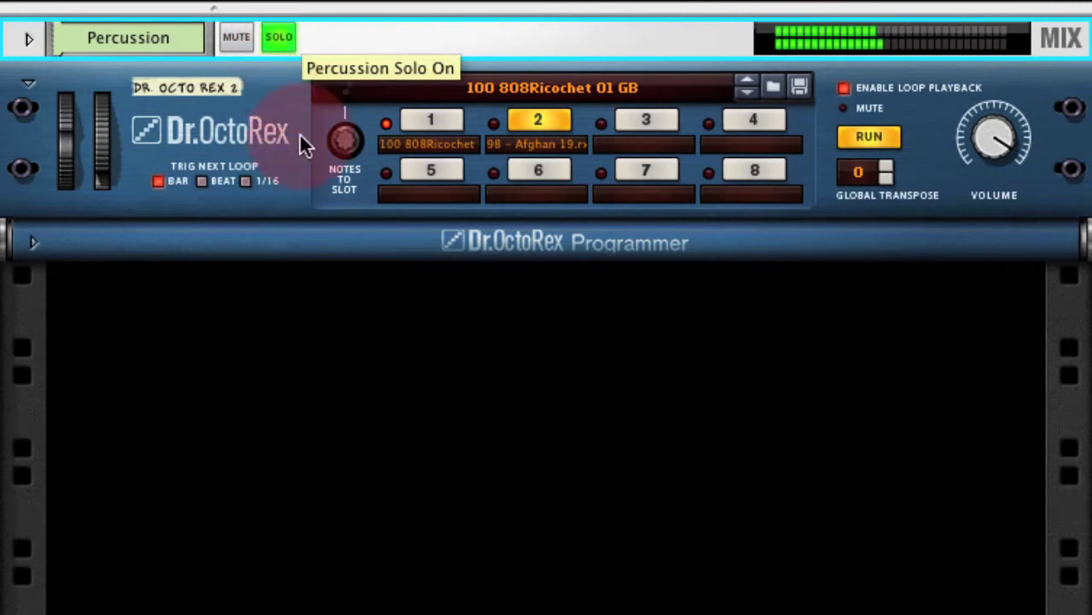
# - Audition loop slots 1 and 2, stop playback, and leave slot 2 current
pyautogui.click(433, 135)
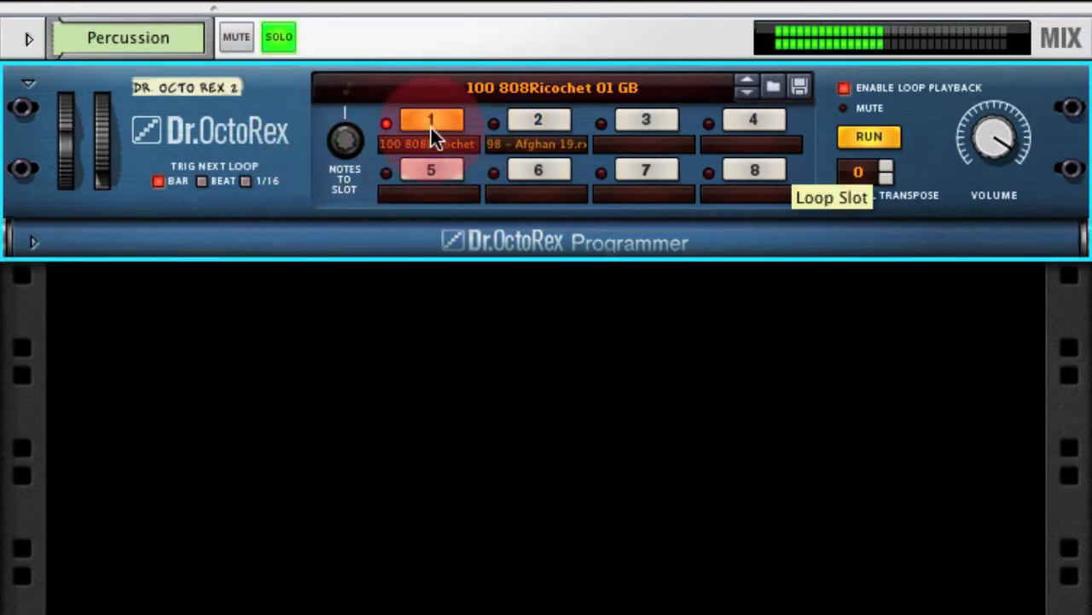
pyautogui.click(545, 122)
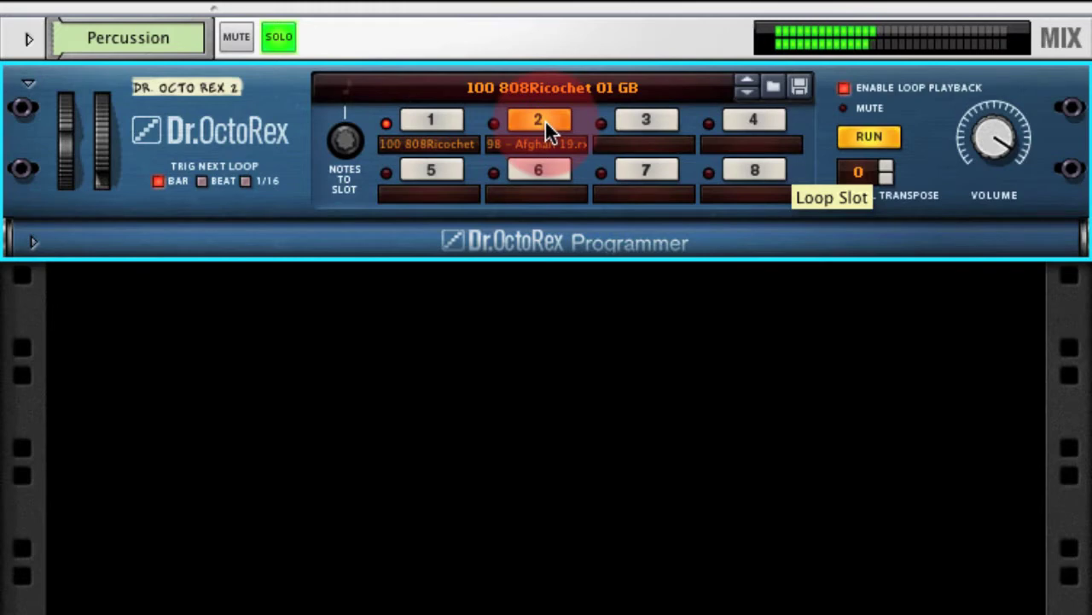
pyautogui.click(436, 118)
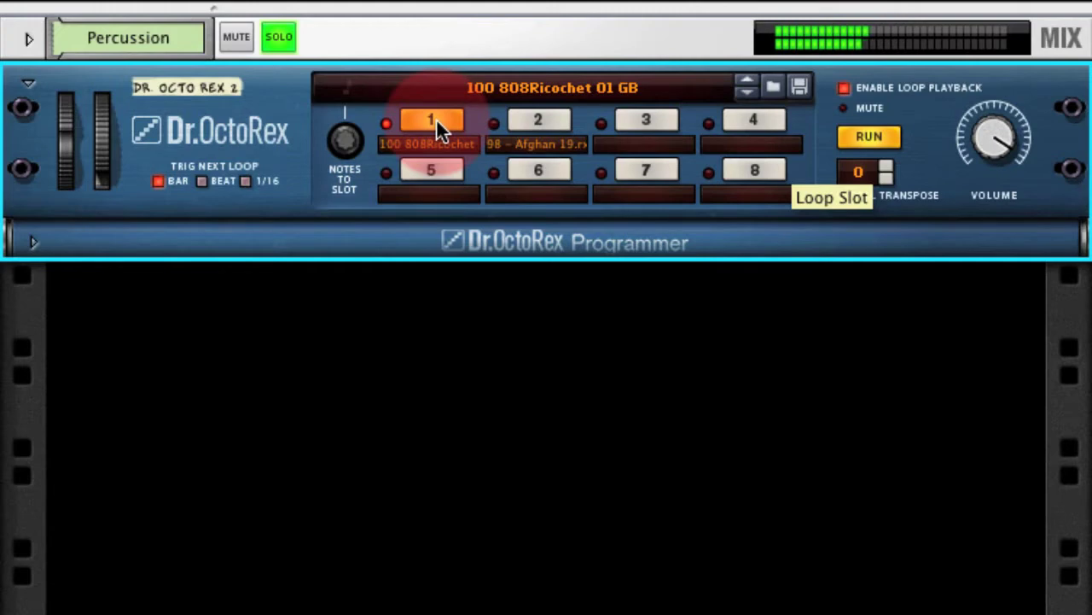
pyautogui.click(548, 137)
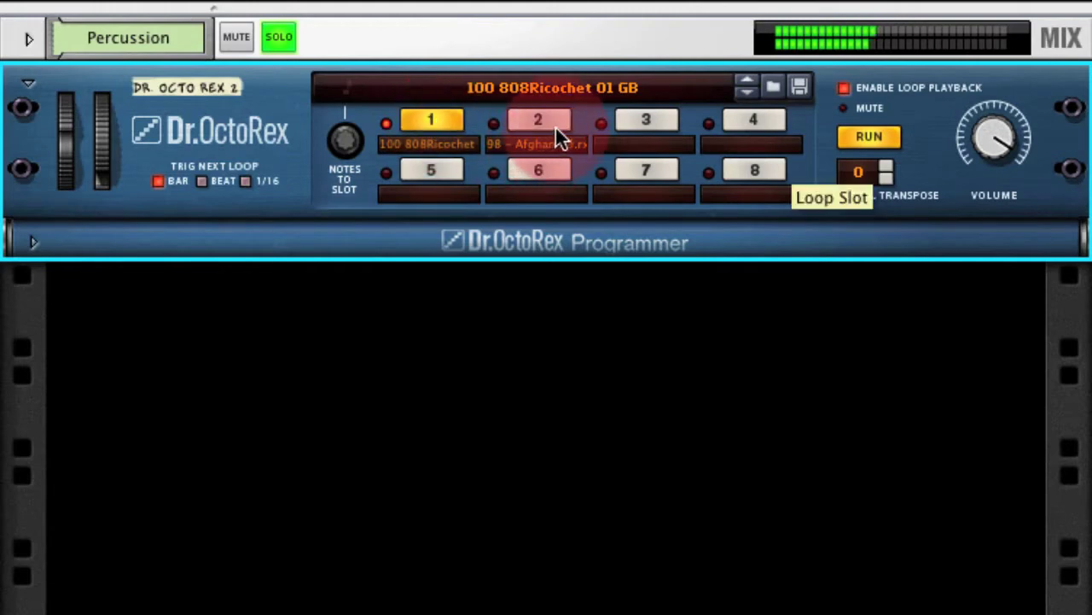
pyautogui.press('space')
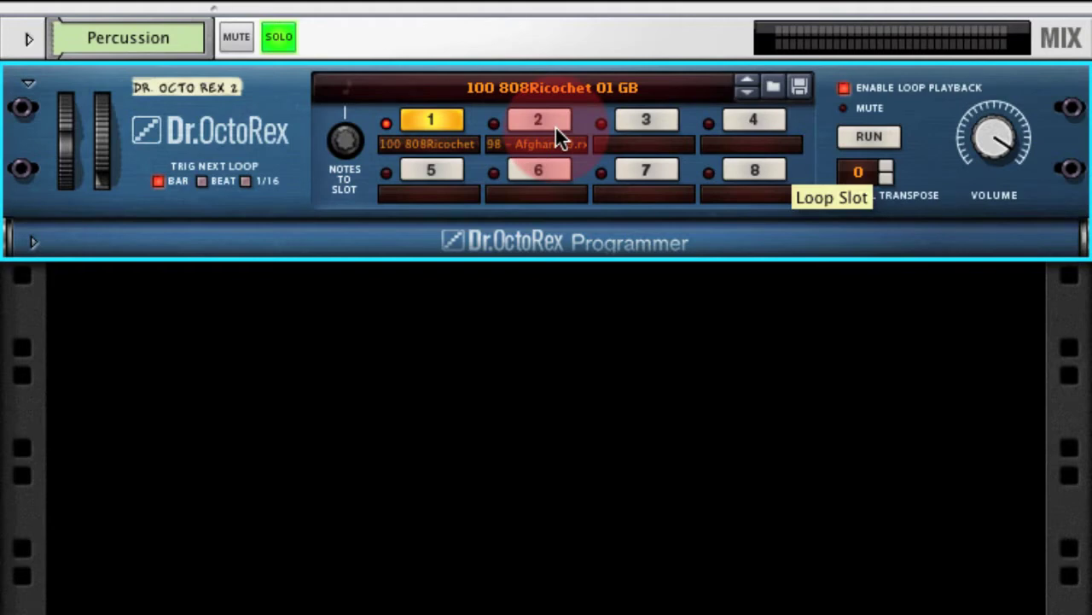
pyautogui.click(555, 130)
# - Insert a DCAM Envelope Shaper after Dr.OctoRex and verify its cabling on the rack's rear
pyautogui.rightClick(198, 230)
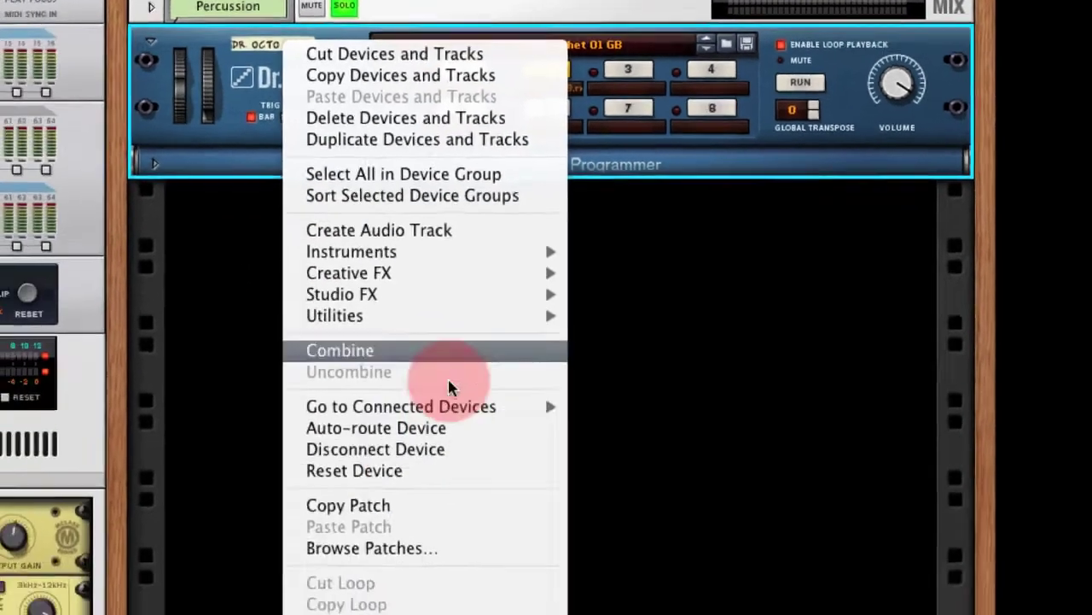
pyautogui.moveTo(421, 409)
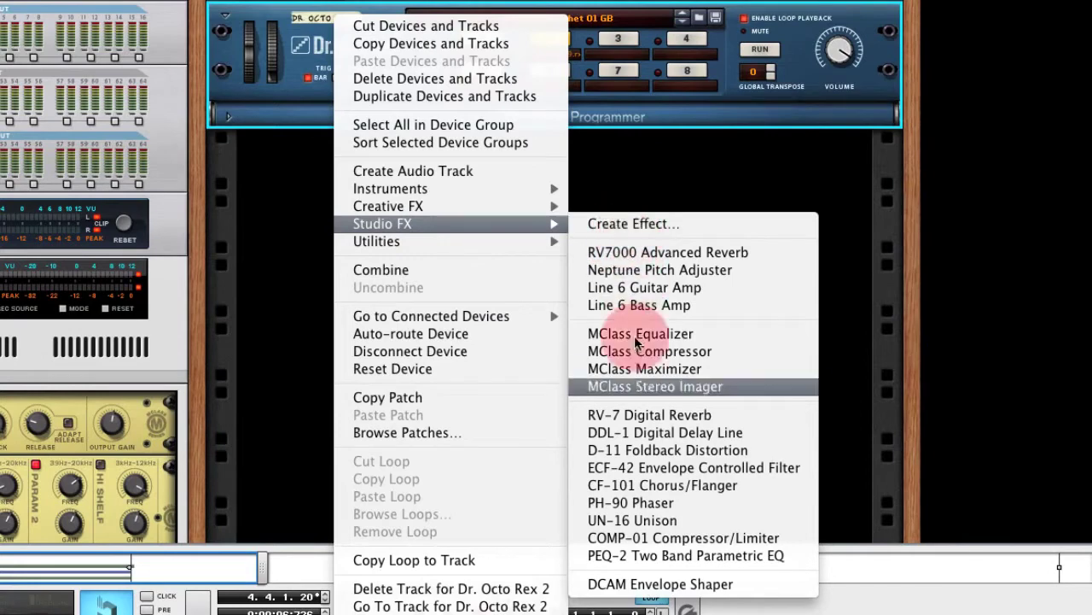
pyautogui.click(697, 585)
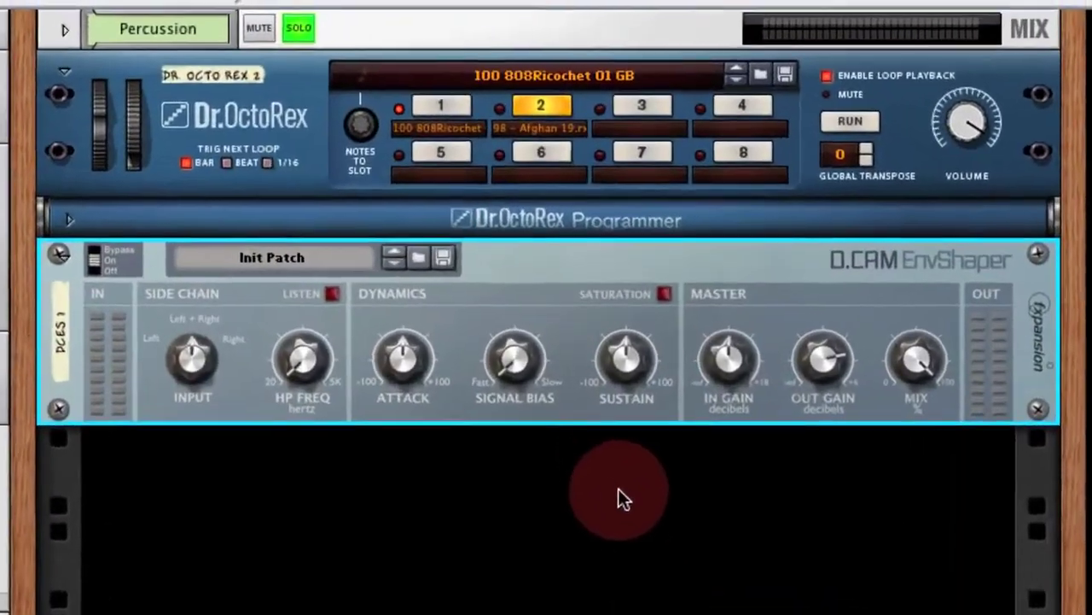
pyautogui.press('Tab')
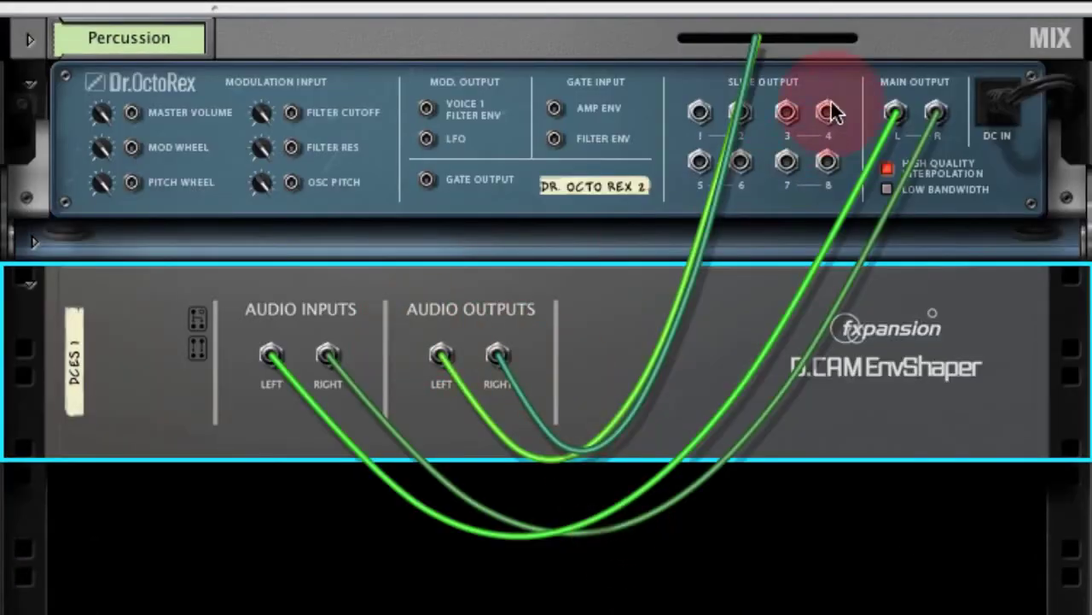
pyautogui.moveTo(892, 124)
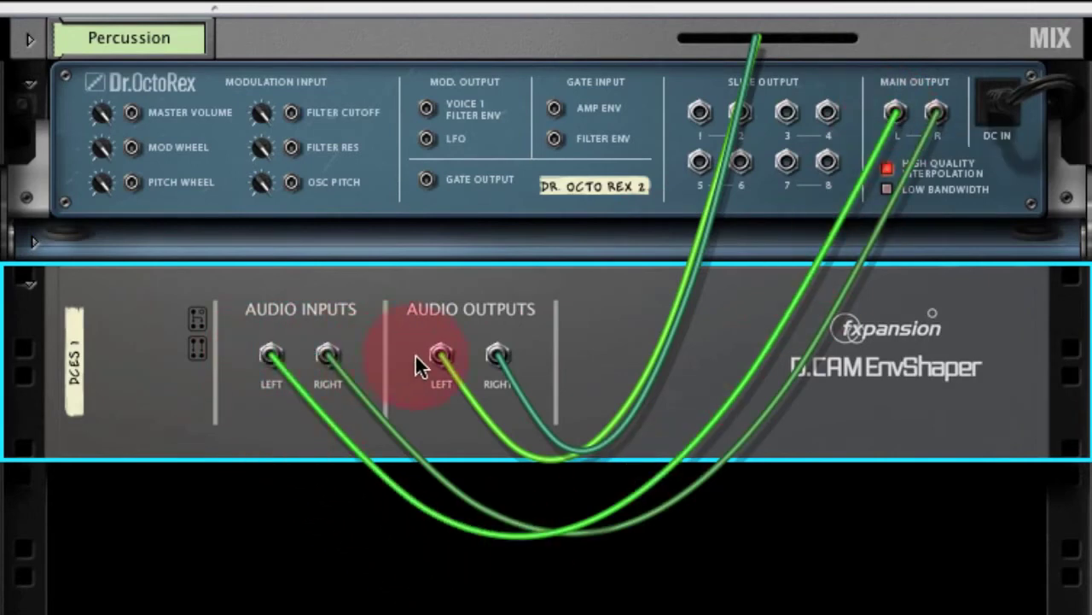
pyautogui.press('Tab')
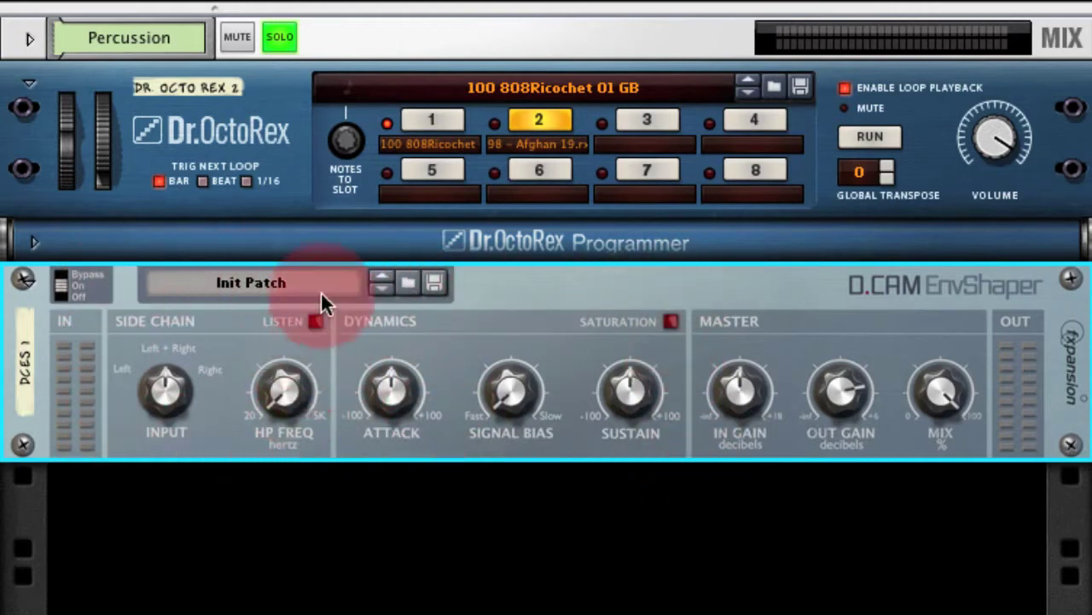
pyautogui.moveTo(162, 389); pyautogui.dragTo(184, 399)
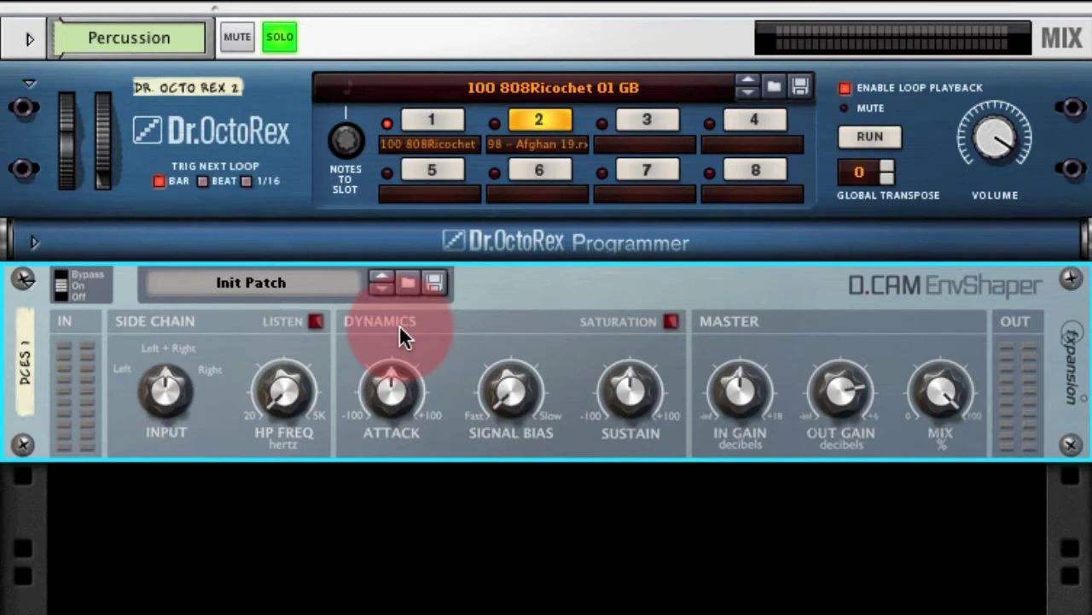
# - Play the loop, raise EnvShaper input gain, set attack to 87% and signal bias near 50%
pyautogui.press('space')
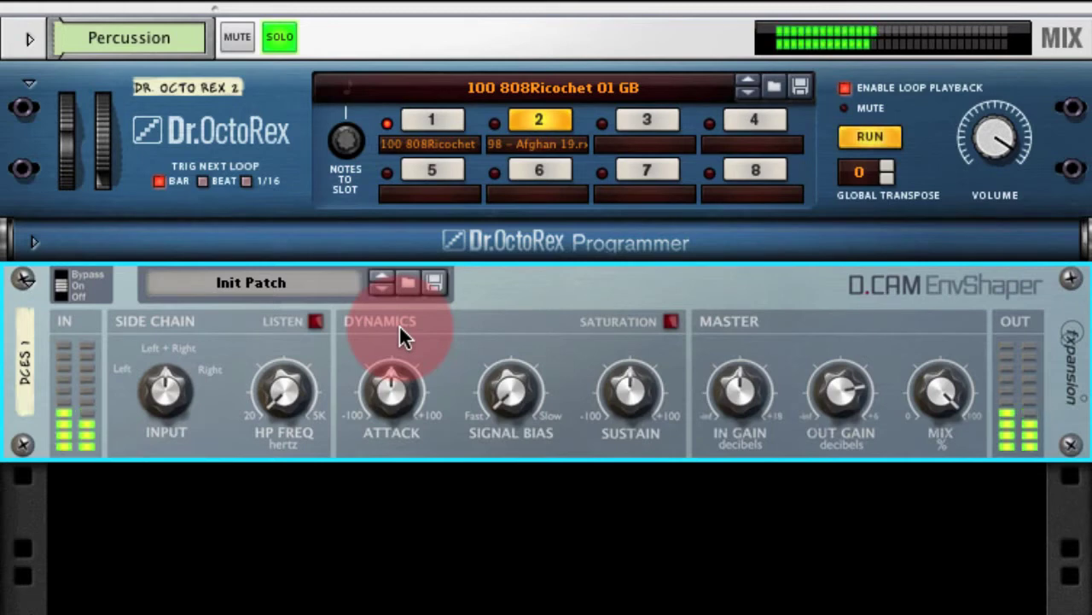
pyautogui.moveTo(744, 403)
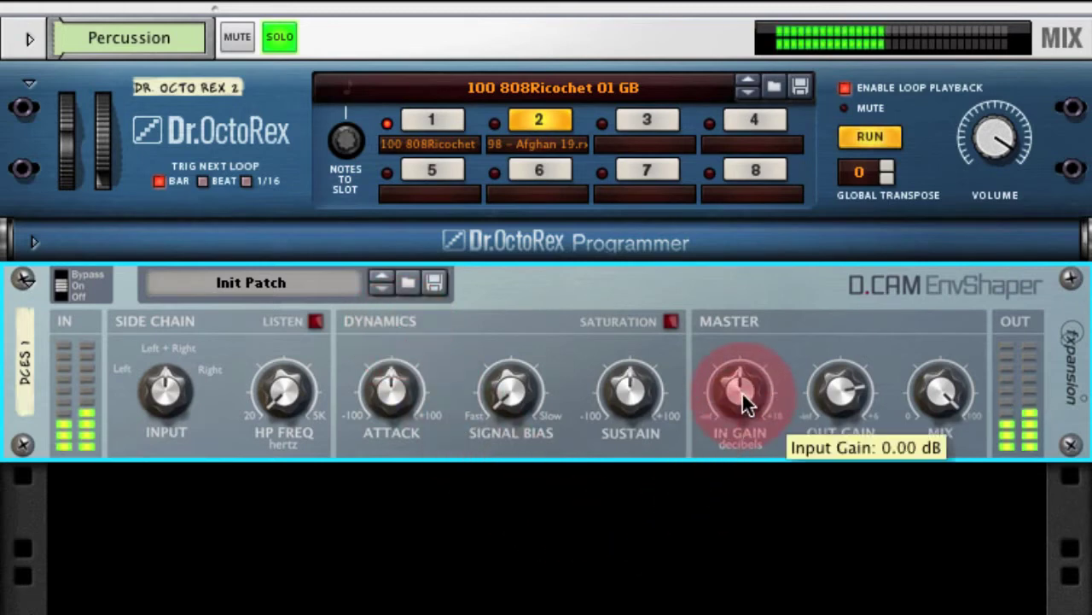
pyautogui.moveTo(742, 394); pyautogui.dragTo(742, 372)
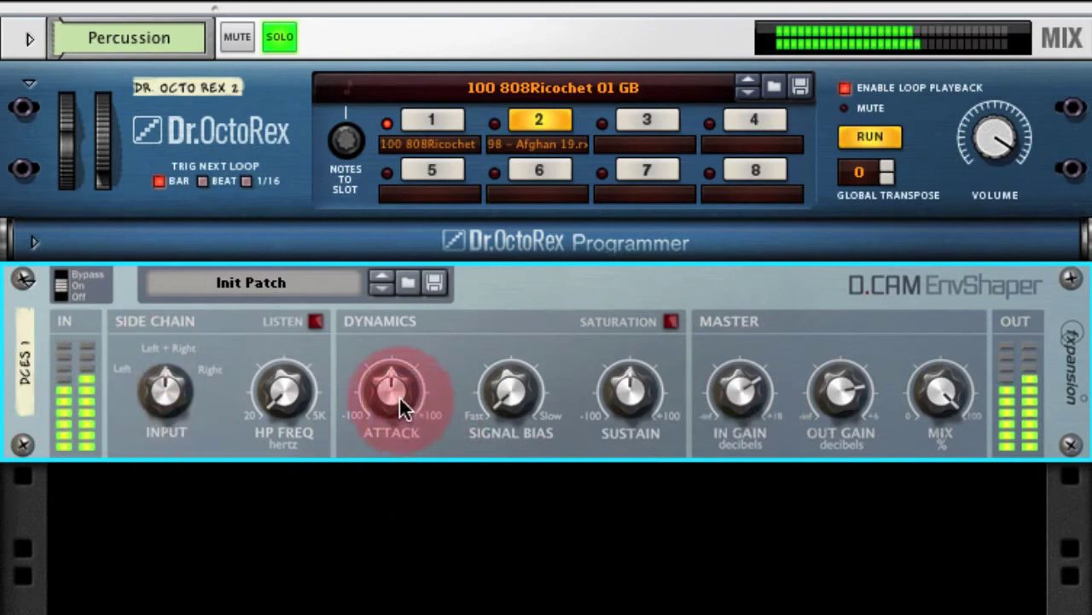
pyautogui.moveTo(398, 396); pyautogui.dragTo(401, 359)
pyautogui.moveTo(512, 391)
pyautogui.mouseDown()
pyautogui.moveTo(514, 354)
pyautogui.moveTo(512, 381)
pyautogui.mouseUp()
pyautogui.moveTo(724, 410); pyautogui.dragTo(724, 410)
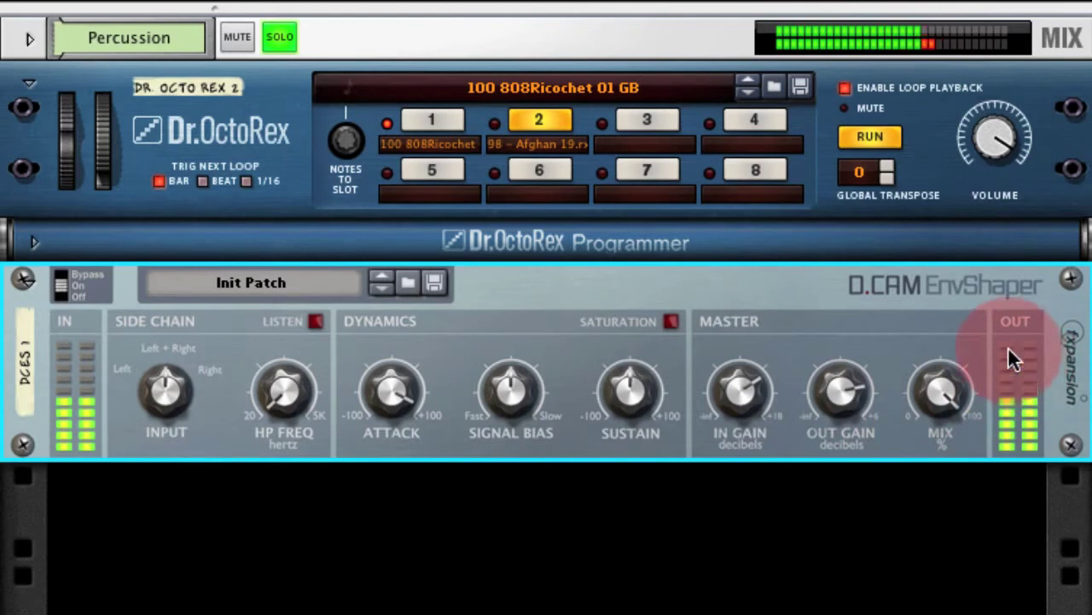
# - Set attack to 87%, output gain to -6.36 dB, and sustain to -50%
pyautogui.moveTo(386, 409); pyautogui.dragTo(415, 402)
pyautogui.click(650, 443)
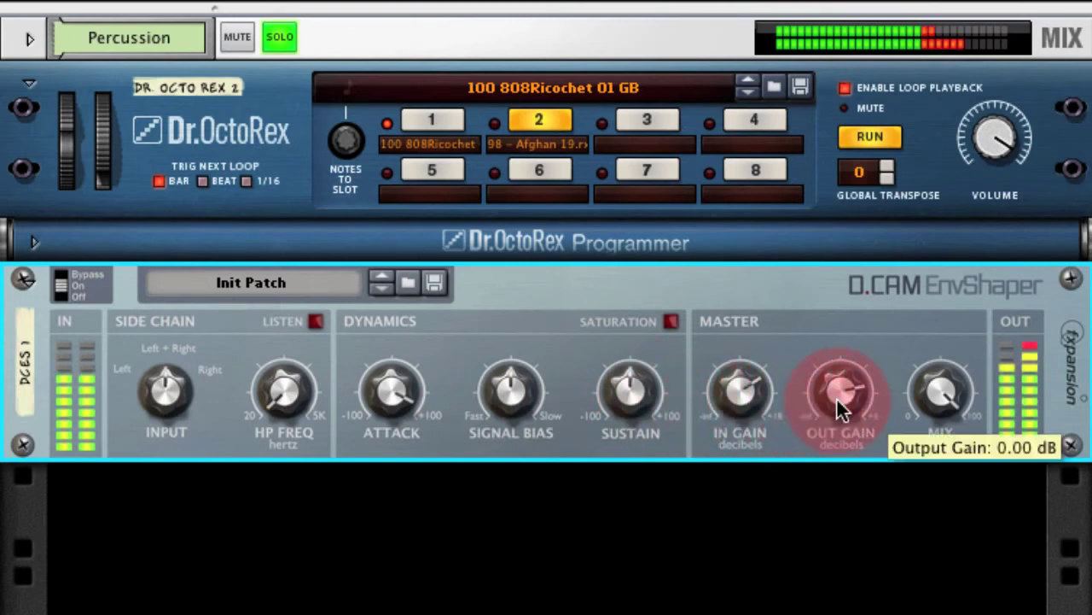
pyautogui.moveTo(838, 398); pyautogui.dragTo(834, 413)
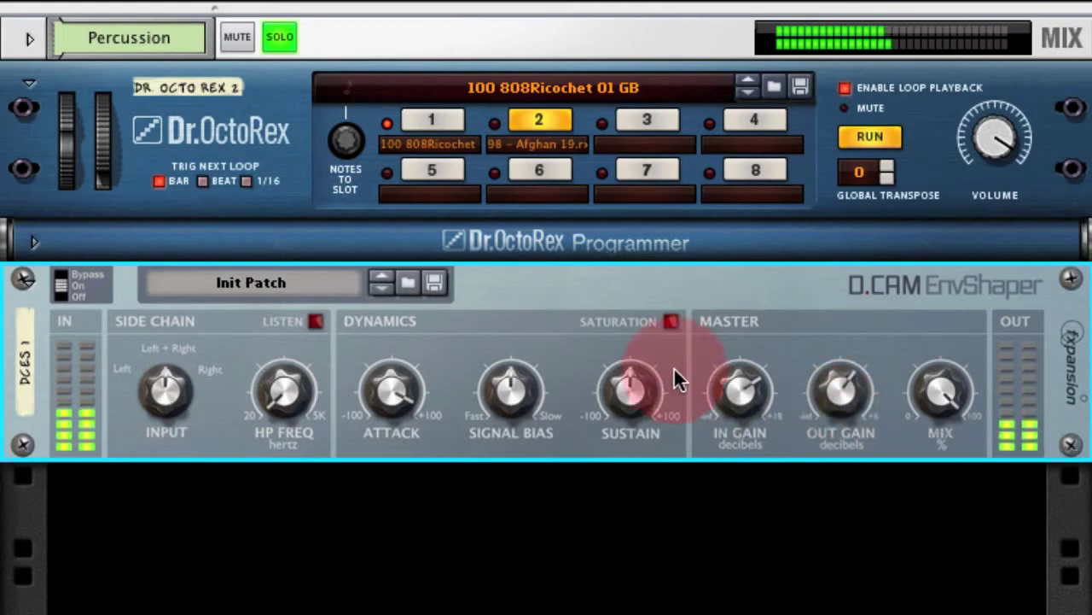
pyautogui.moveTo(642, 395)
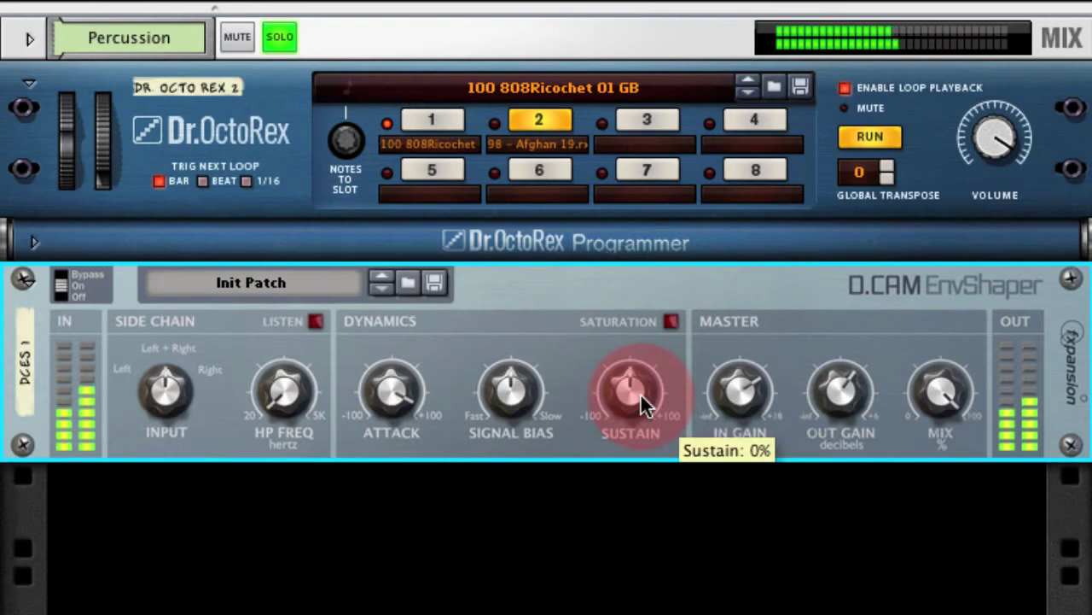
pyautogui.moveTo(637, 397); pyautogui.dragTo(636, 424)
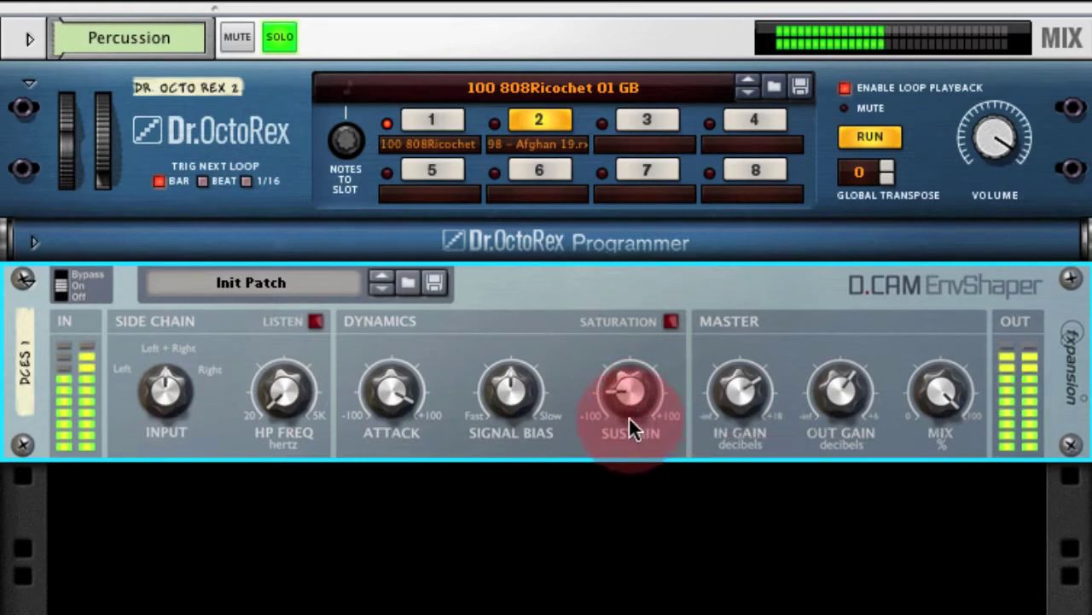
# - Adjust Signal Bias to about 58% and raise Sustain to about -47%
pyautogui.click(516, 394)
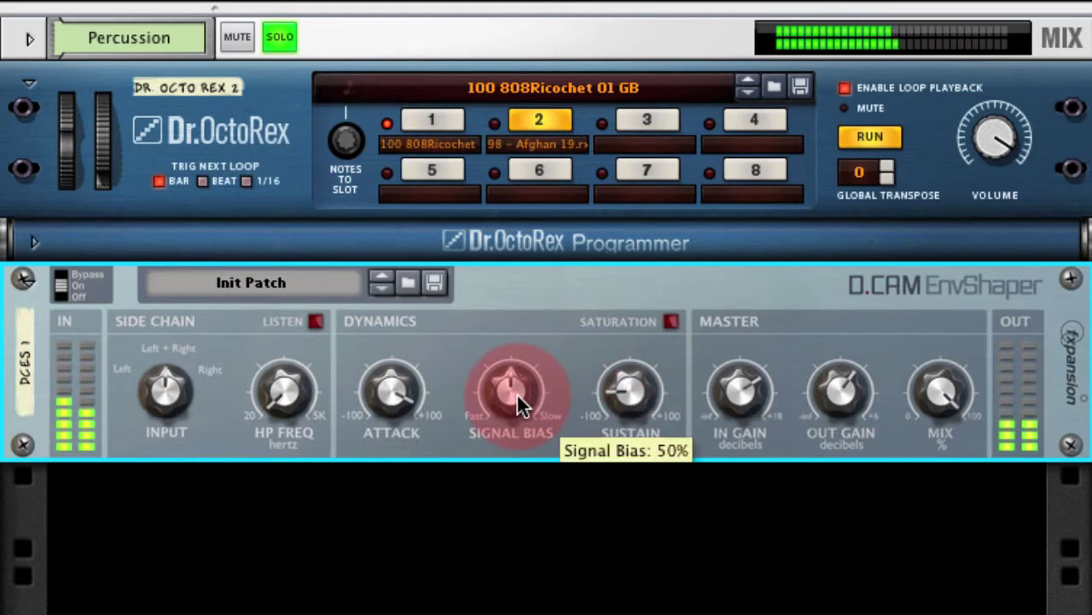
pyautogui.moveTo(516, 392)
pyautogui.mouseDown()
pyautogui.moveTo(516, 337)
pyautogui.moveTo(503, 440)
pyautogui.moveTo(497, 396)
pyautogui.mouseUp()
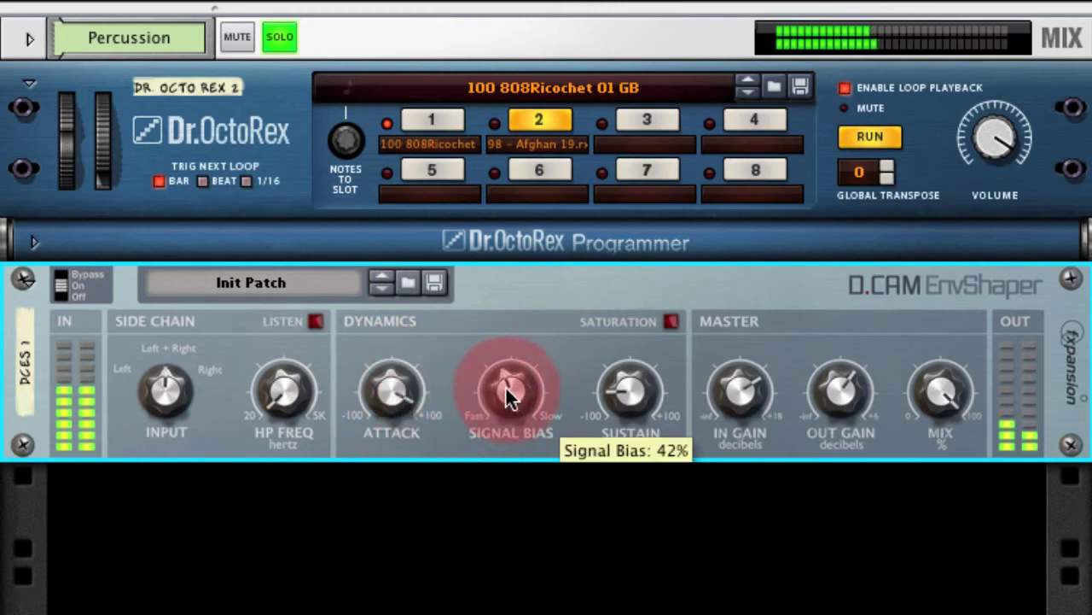
pyautogui.moveTo(516, 392); pyautogui.dragTo(512, 382)
pyautogui.moveTo(635, 398); pyautogui.dragTo(635, 389)
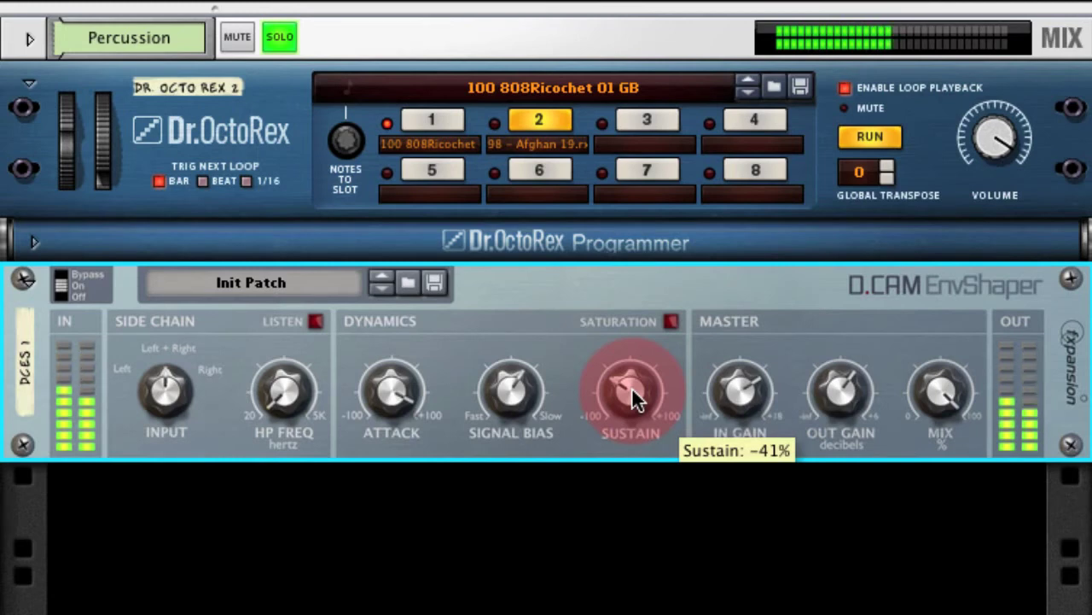
# - Compare the EnvShaper bypassed against on, then switch it back on
pyautogui.click(61, 274)
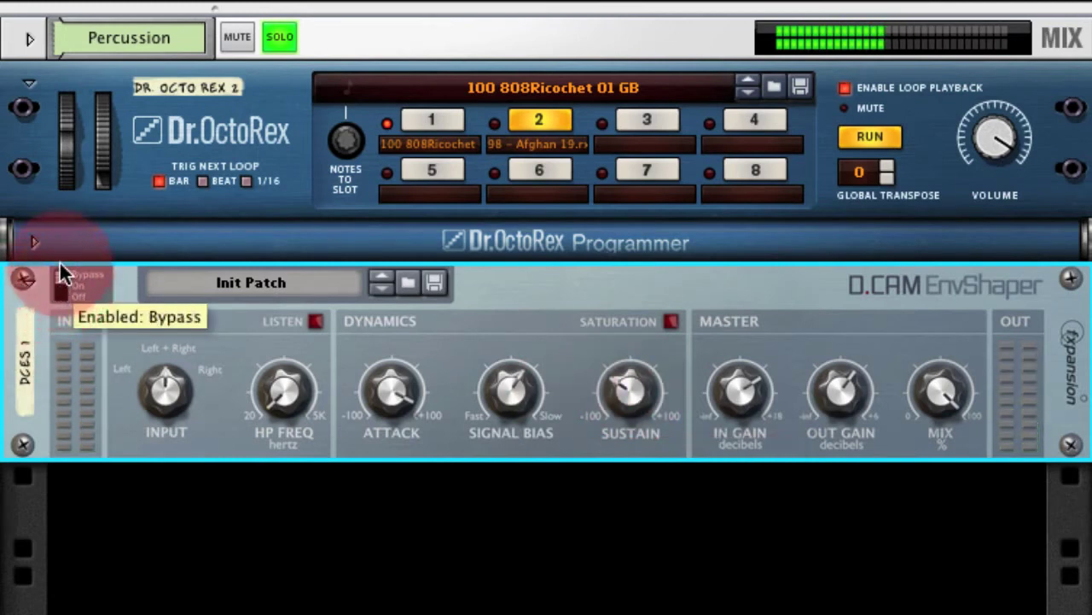
pyautogui.click(59, 274)
pyautogui.click(58, 280)
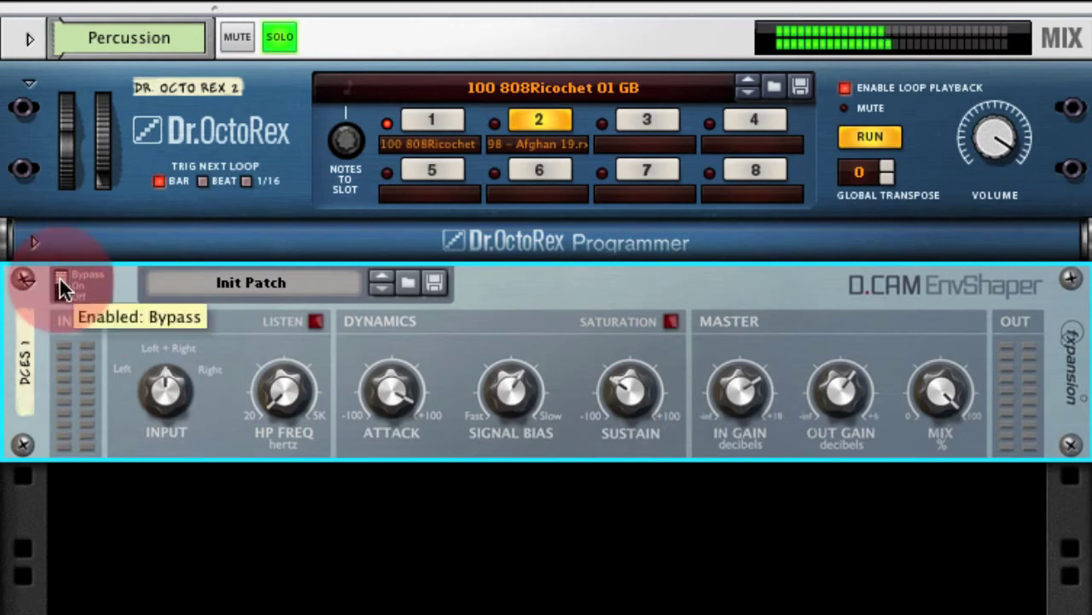
pyautogui.click(61, 281)
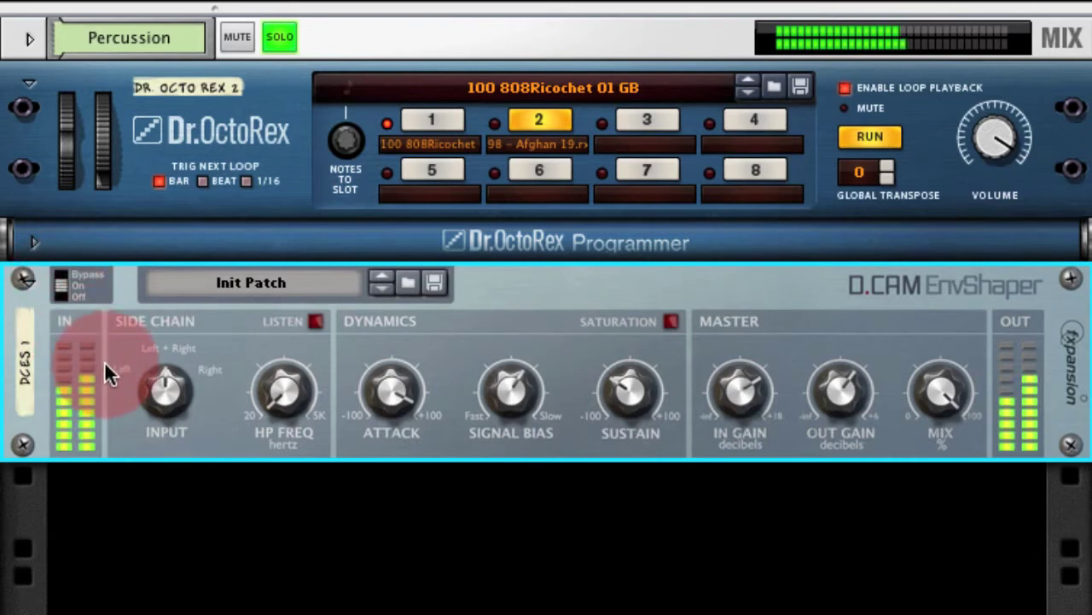
# - Unsolo Percussion, set Output Gain to about -7.70 dB, recheck bypass, and stop playback
pyautogui.click(278, 34)
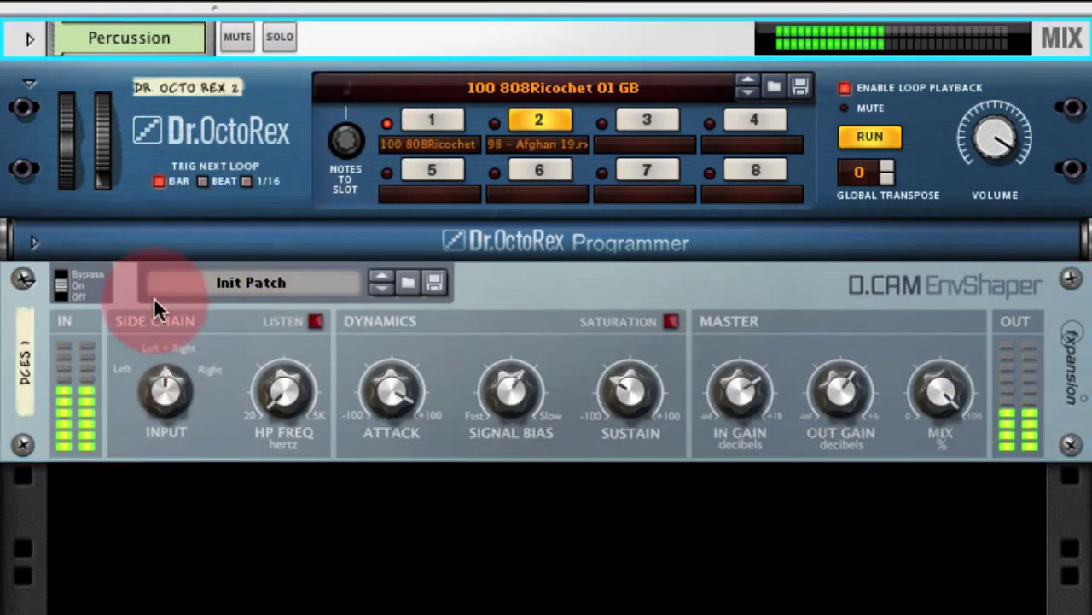
pyautogui.moveTo(838, 391); pyautogui.dragTo(838, 400)
pyautogui.click(64, 286)
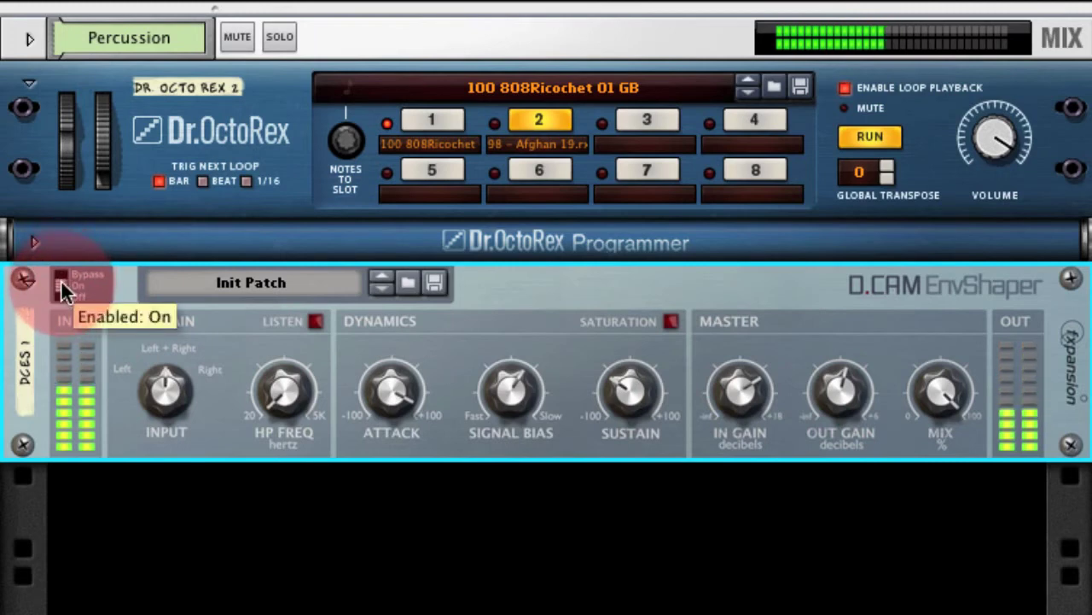
pyautogui.click(64, 286)
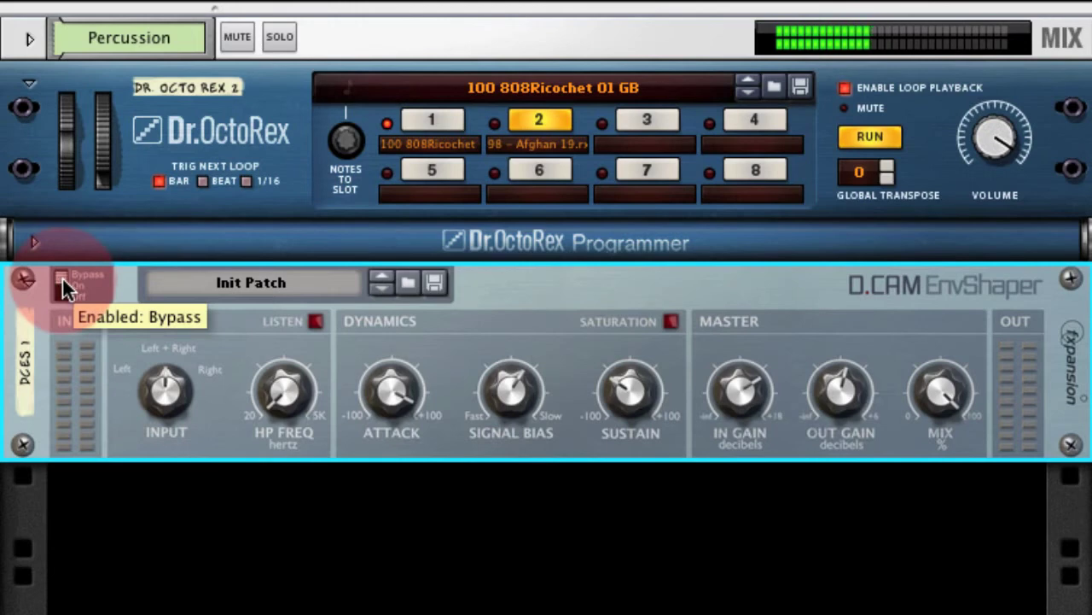
pyautogui.click(62, 284)
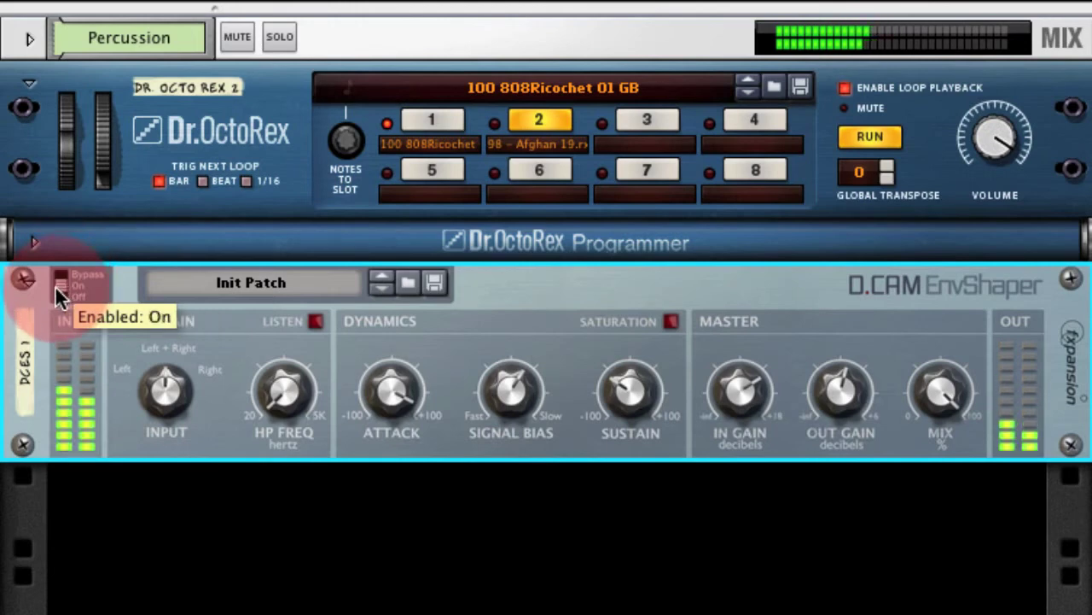
pyautogui.click(491, 461)
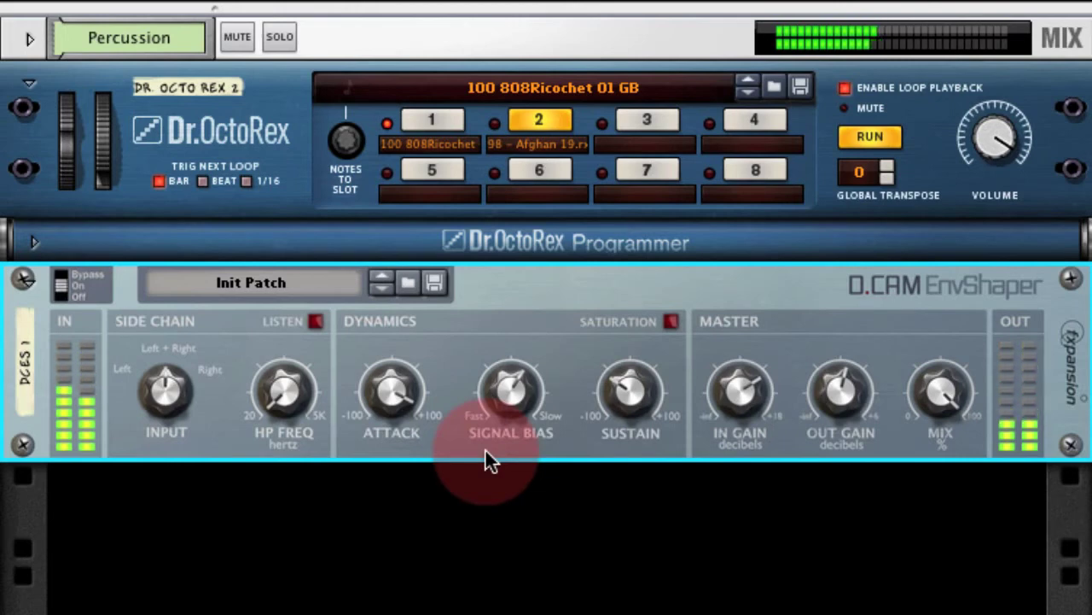
pyautogui.press('space')
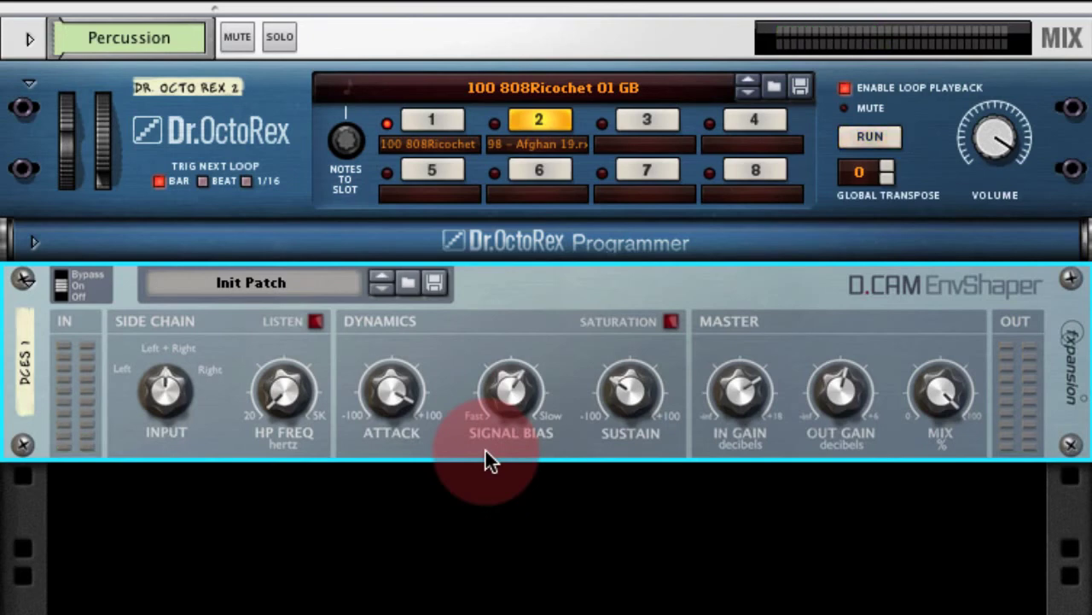
# - Select loop slot 1, solo Percussion, and reset the EnvShaper to Init Patch
pyautogui.click(442, 125)
pyautogui.click(279, 36)
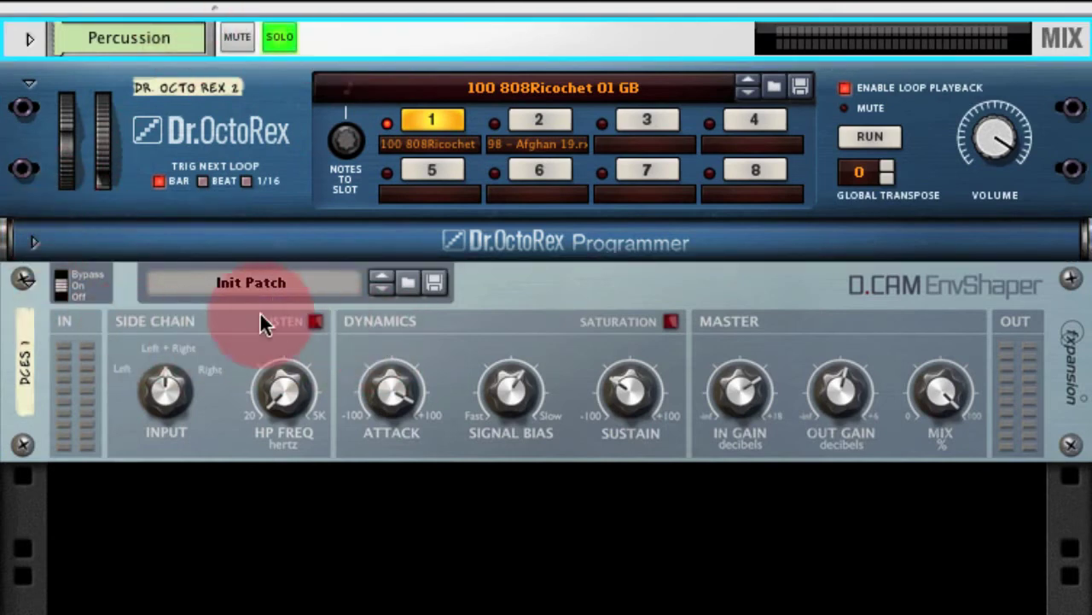
pyautogui.click(377, 289)
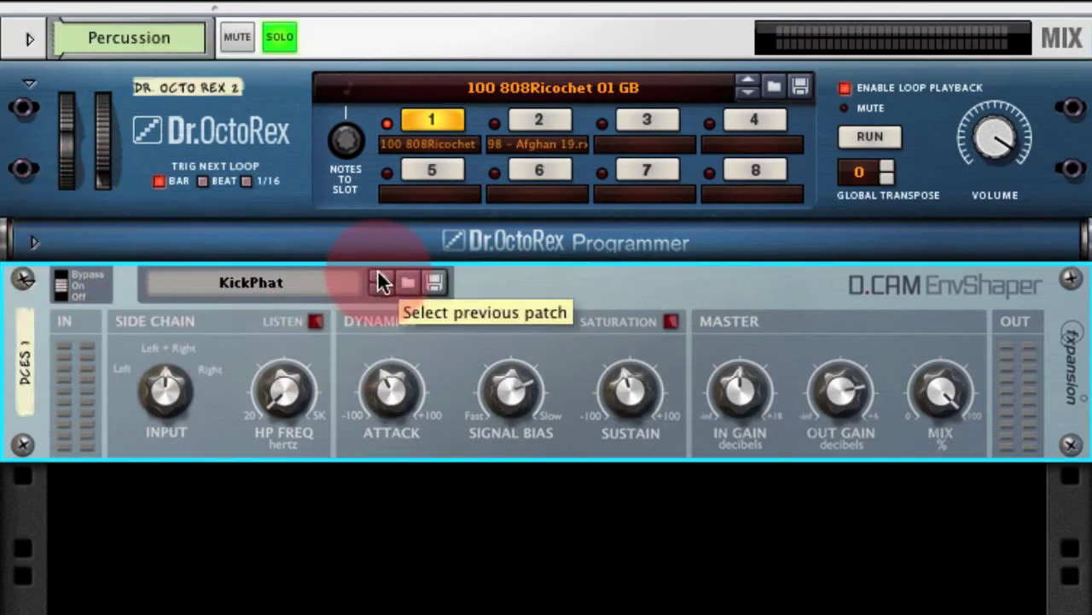
pyautogui.click(381, 278)
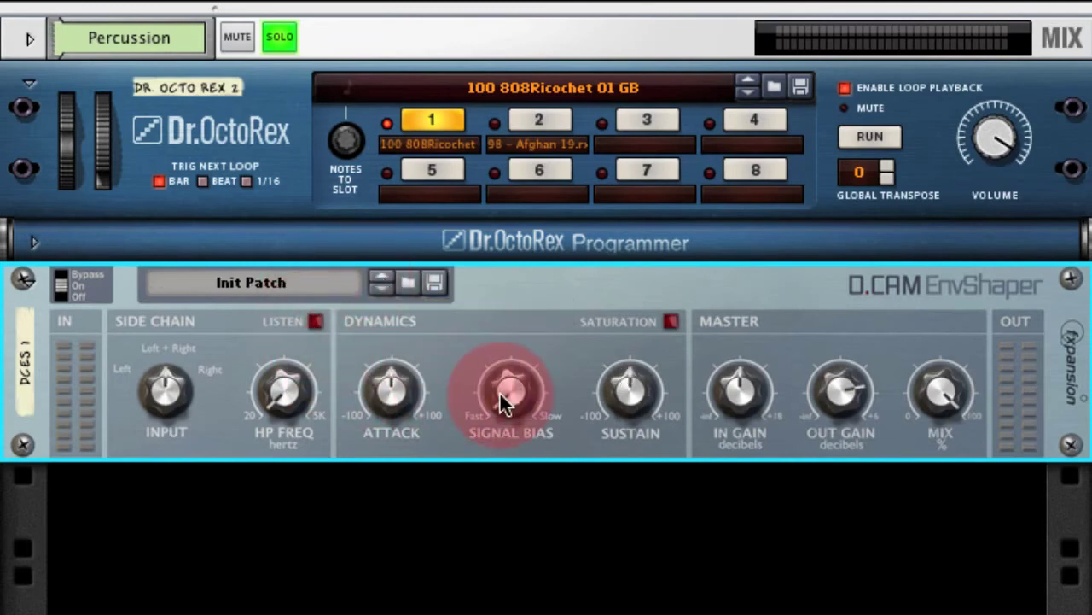
# - Play the loop with Attack at about 56%, adjusted Sustain, and Signal Bias about 47%
pyautogui.press('space')
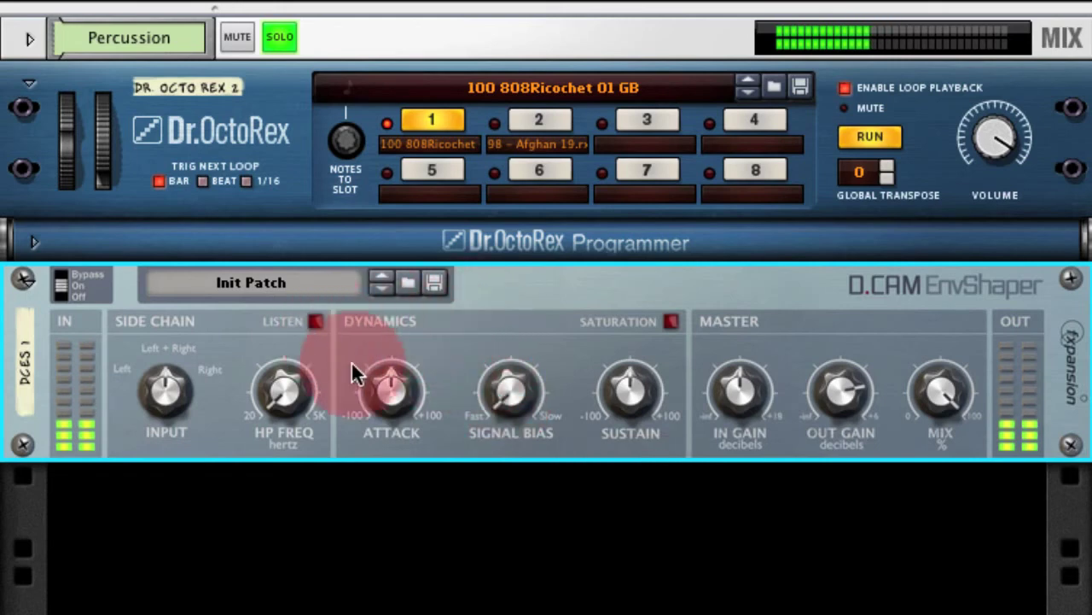
pyautogui.moveTo(377, 386)
pyautogui.mouseDown()
pyautogui.moveTo(383, 362)
pyautogui.moveTo(384, 373)
pyautogui.mouseUp()
pyautogui.moveTo(630, 394)
pyautogui.mouseDown()
pyautogui.moveTo(659, 418)
pyautogui.moveTo(629, 398)
pyautogui.moveTo(614, 424)
pyautogui.moveTo(635, 389)
pyautogui.mouseUp()
pyautogui.moveTo(634, 389)
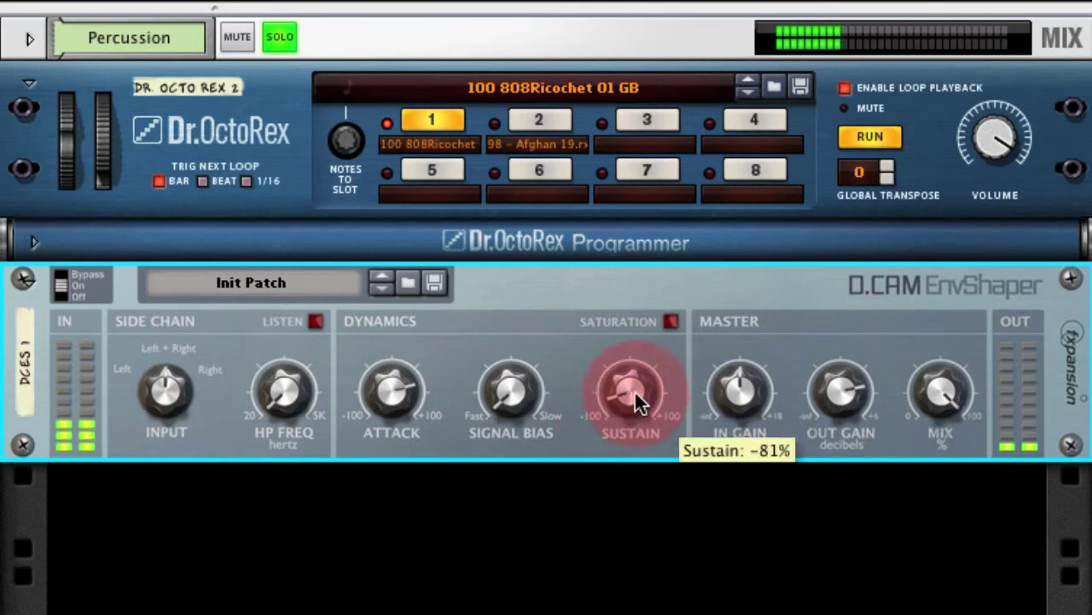
pyautogui.moveTo(507, 393)
pyautogui.mouseDown()
pyautogui.moveTo(501, 295)
pyautogui.moveTo(500, 373)
pyautogui.moveTo(515, 393)
pyautogui.mouseUp()
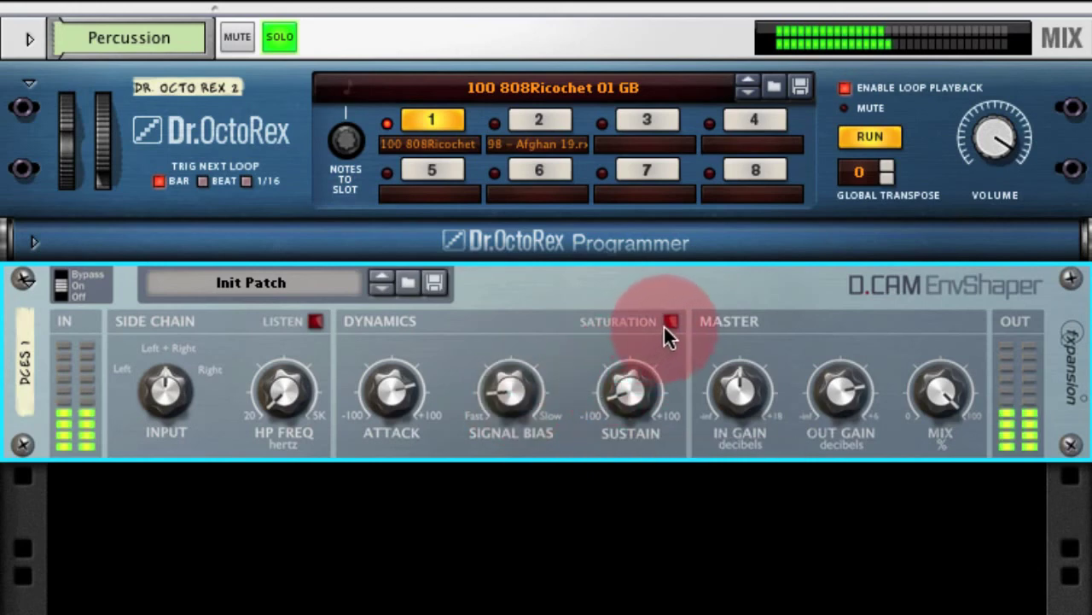
# - Raise the EnvShaper Attack to about 69% and enable Saturation
pyautogui.moveTo(372, 386); pyautogui.dragTo(384, 390)
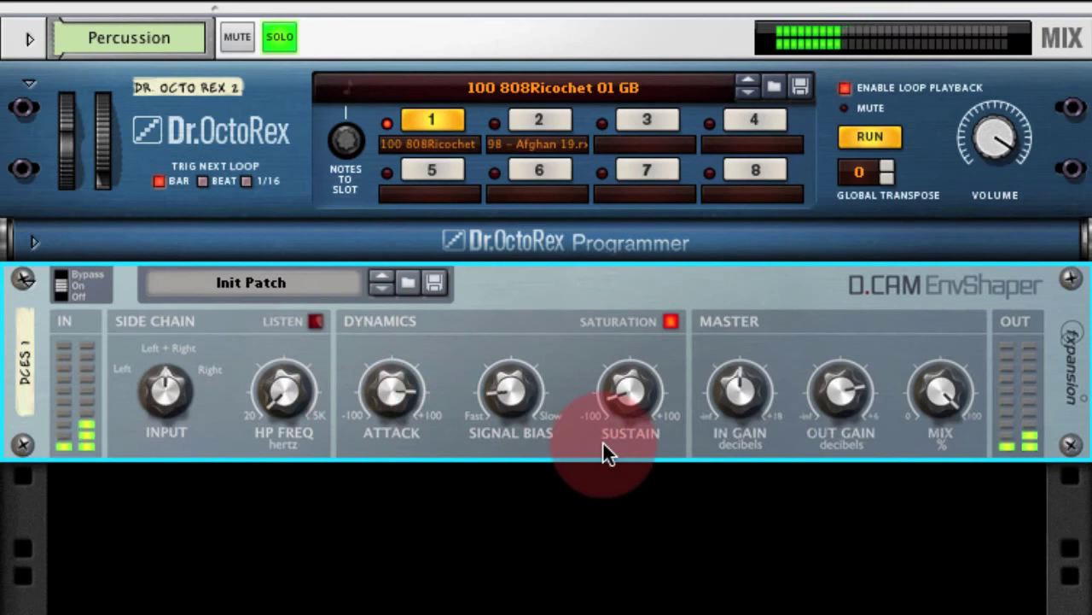
pyautogui.click(671, 325)
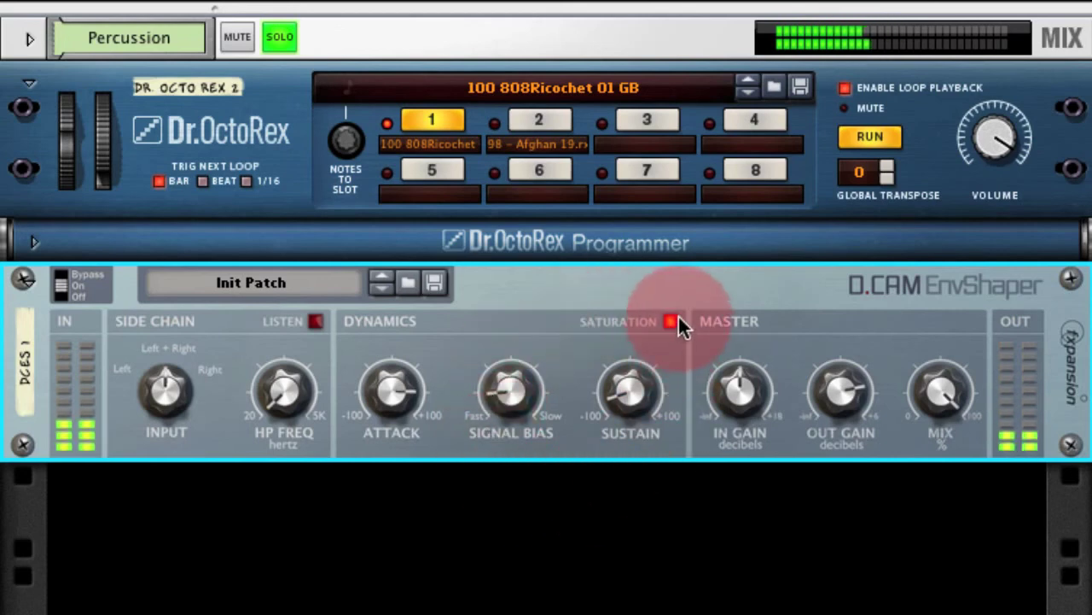
pyautogui.click(286, 39)
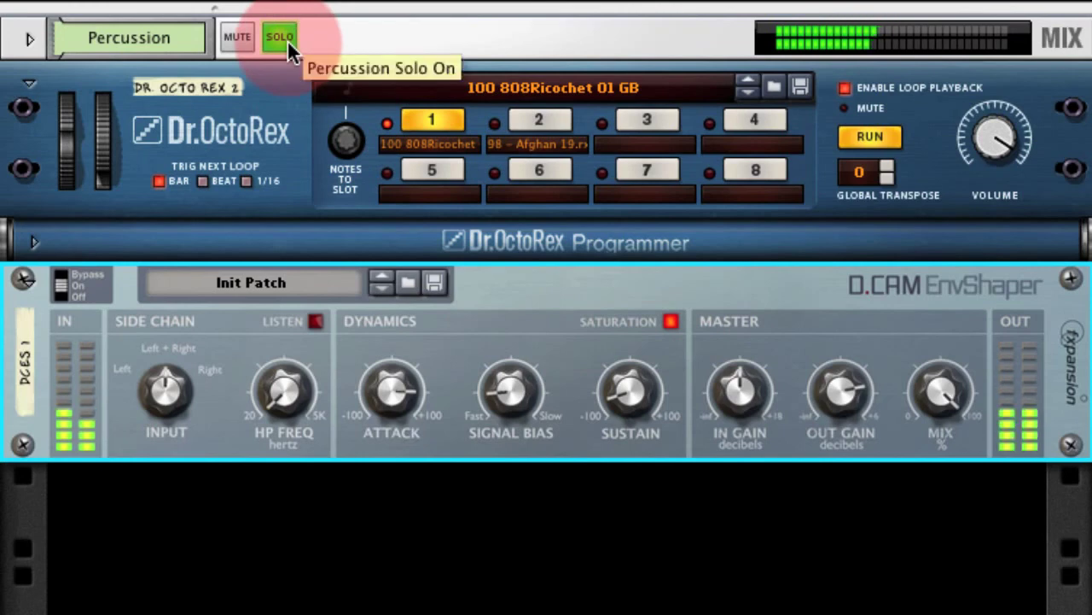
# - Unsolo the Percussion track and lower Output Gain to around -2 dB
pyautogui.click(286, 39)
pyautogui.click(408, 407)
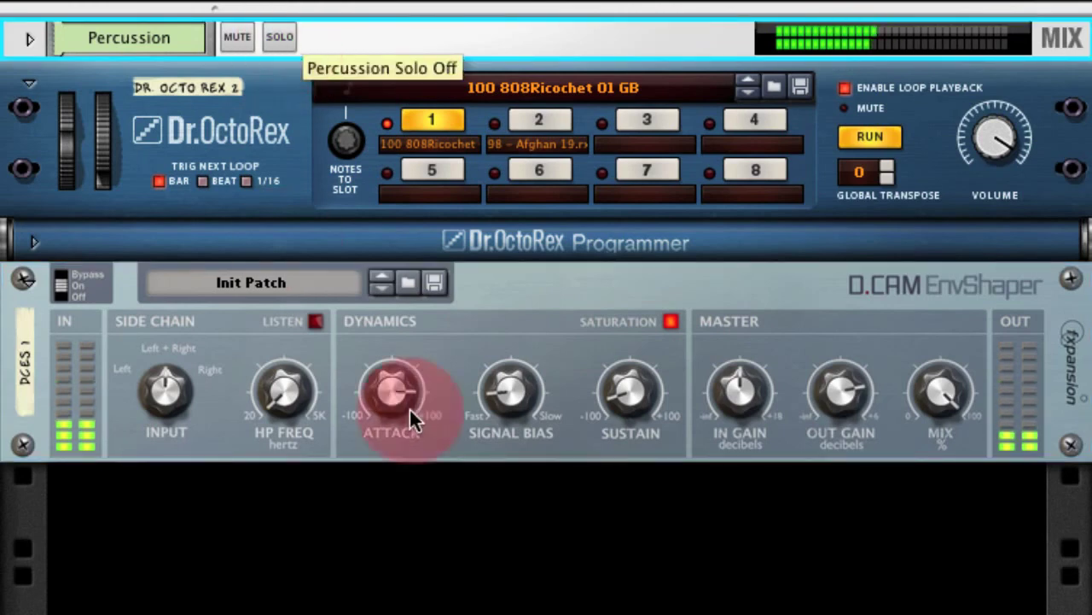
pyautogui.click(947, 431)
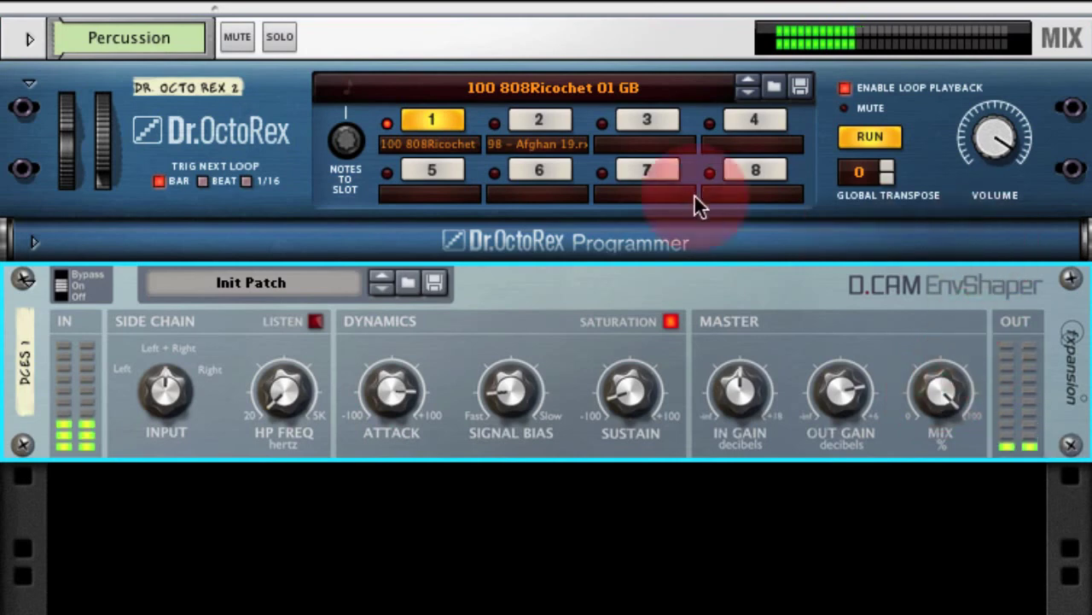
pyautogui.moveTo(836, 400); pyautogui.dragTo(831, 410)
# - Compare the EnvShaper off versus on, then raise Output Gain to about -1.05 dB
pyautogui.click(63, 285)
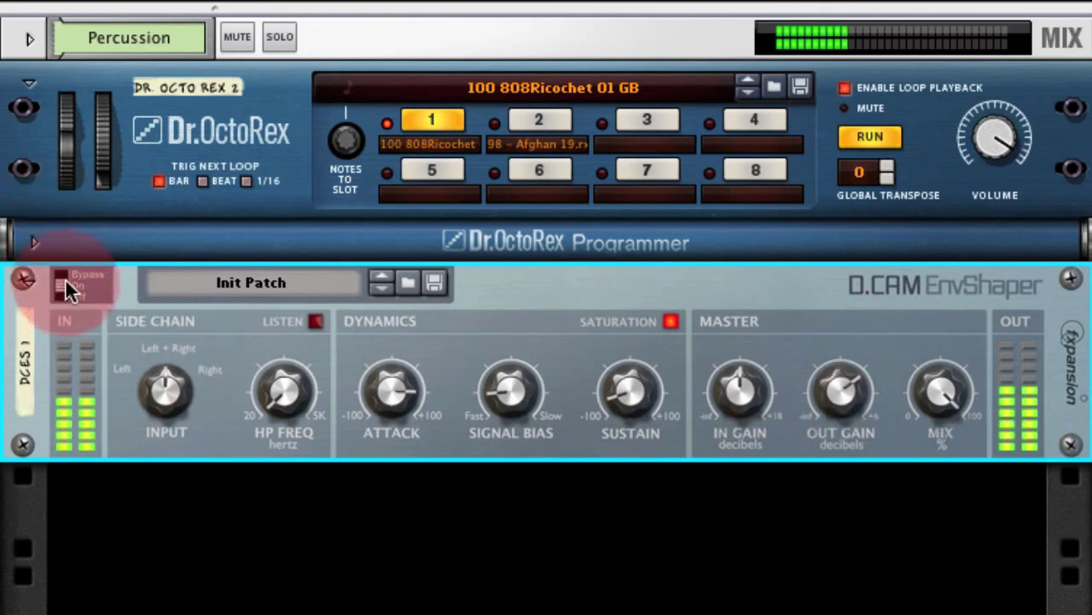
pyautogui.moveTo(65, 282); pyautogui.dragTo(108, 327)
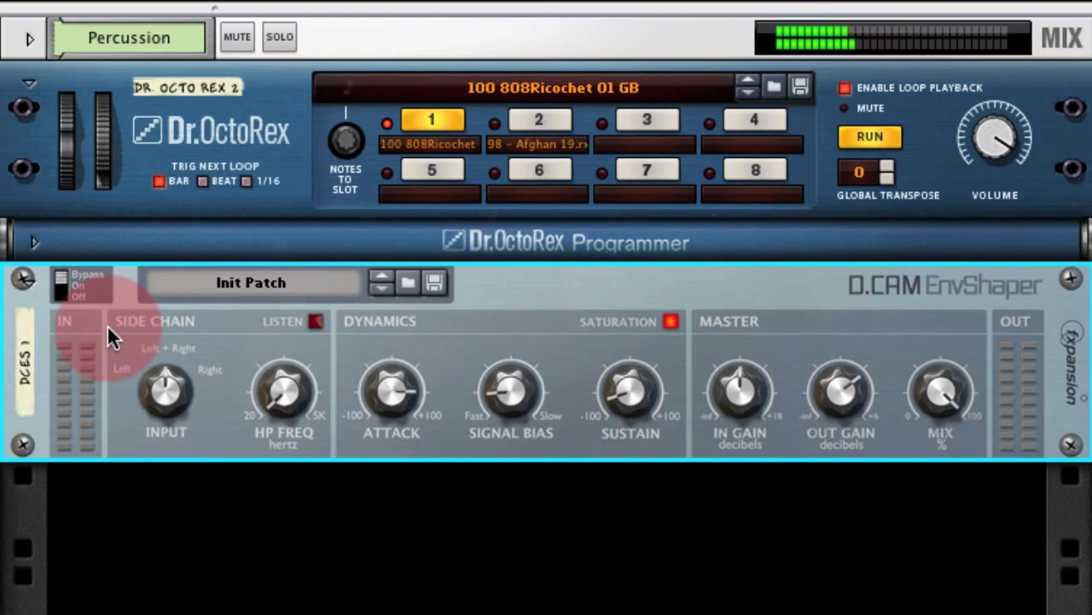
pyautogui.moveTo(107, 325); pyautogui.dragTo(58, 288)
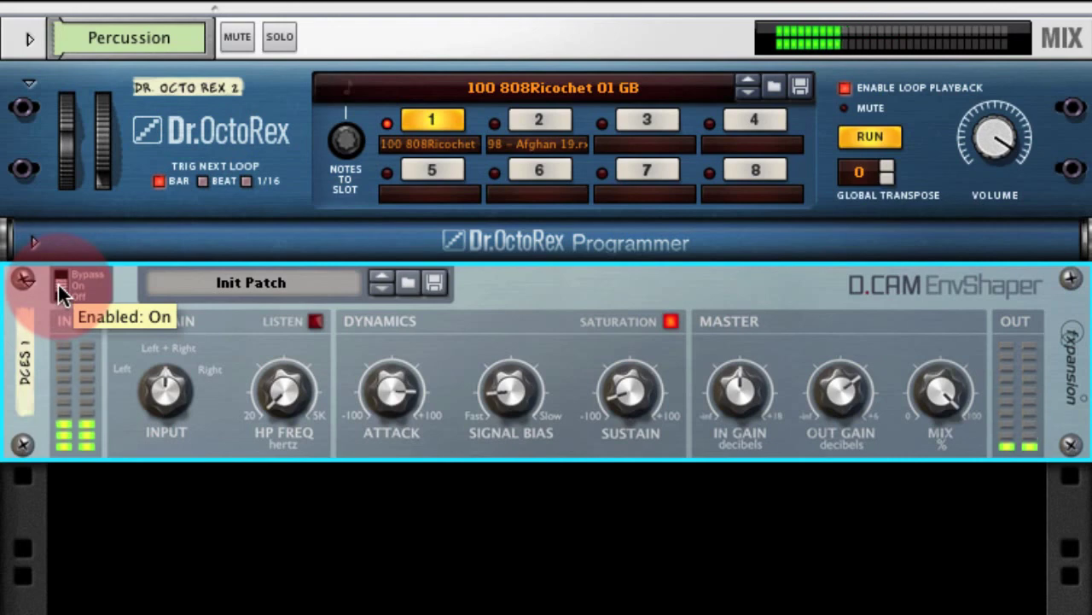
pyautogui.moveTo(836, 399); pyautogui.dragTo(836, 392)
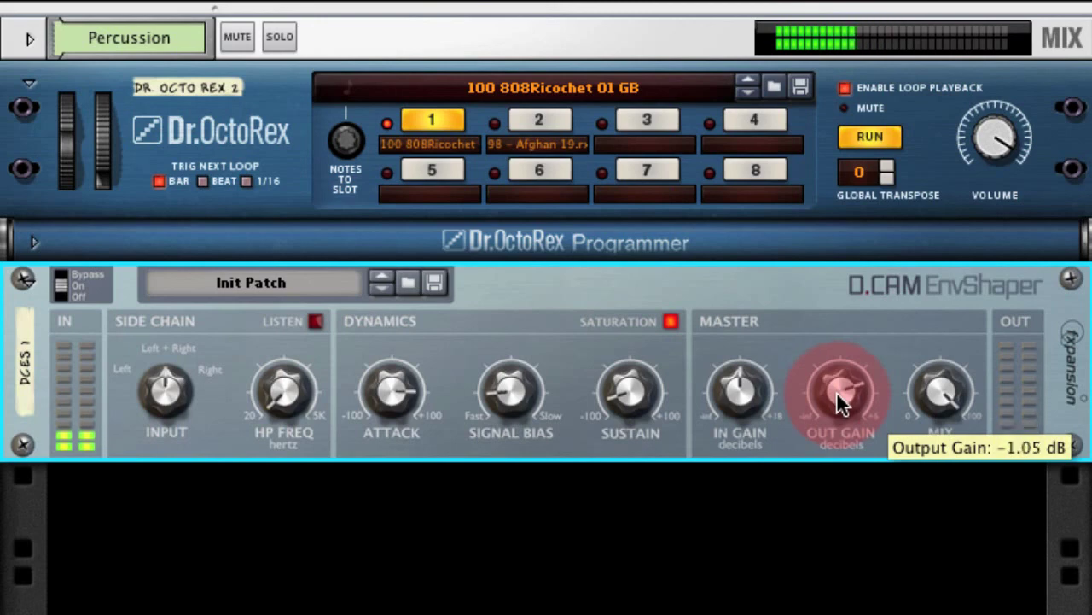